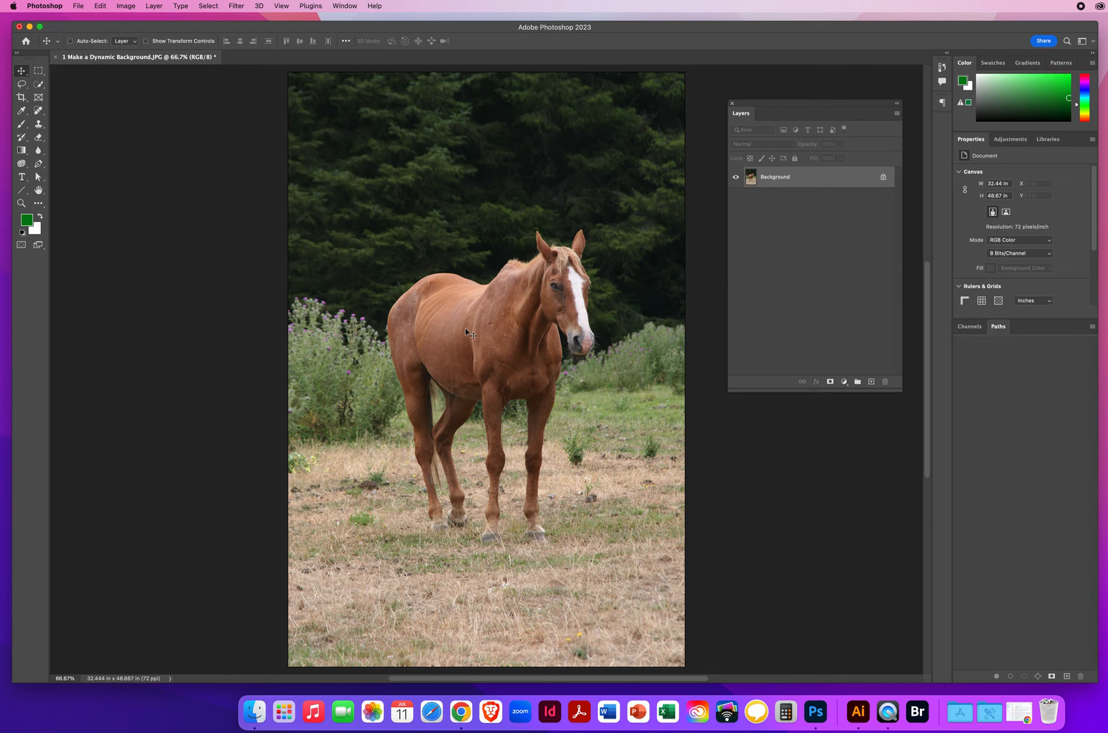
Duplicate the Background layer and reset the foreground and background colors to the default black and white
key("super+j")
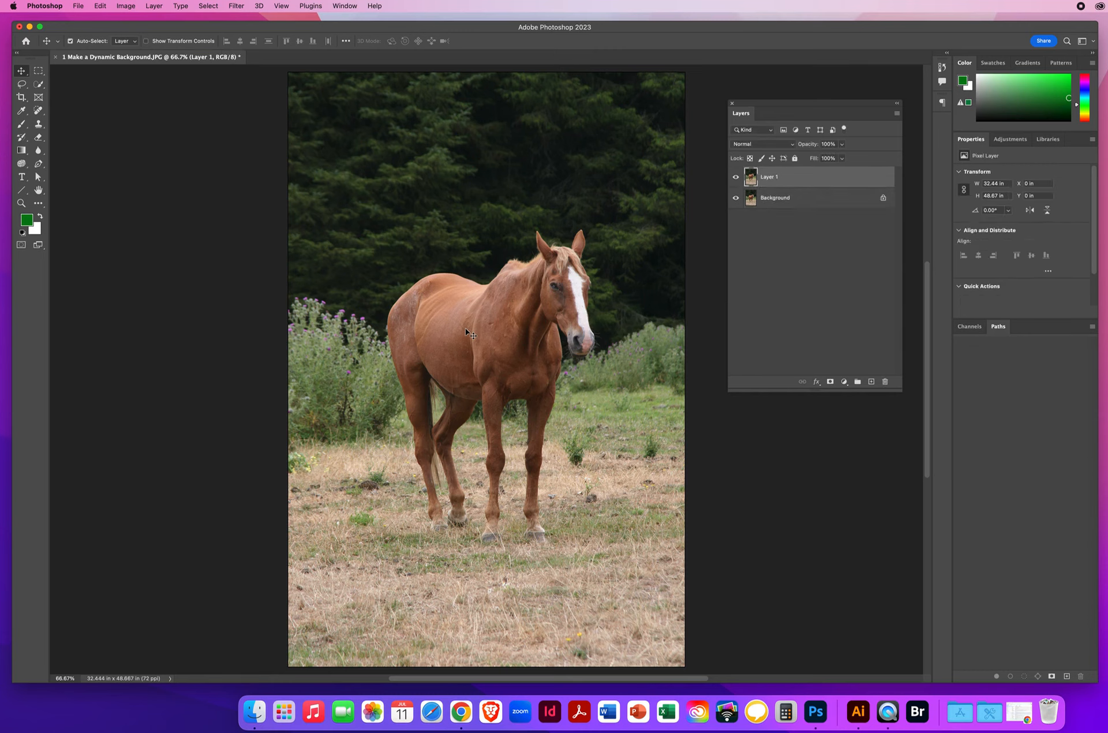
left_click(22, 232)
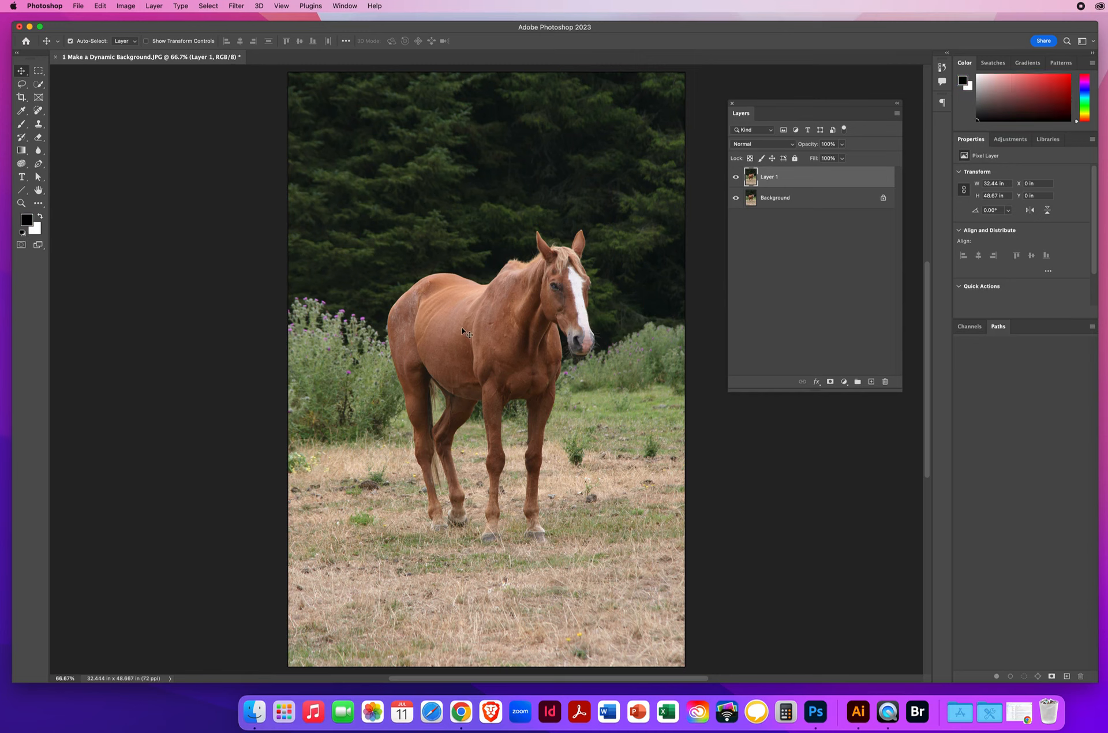
Apply a Radial Blur with amount 100, Zoom method and Good quality to the duplicate layer, and compare it with the original
left_click(234, 7)
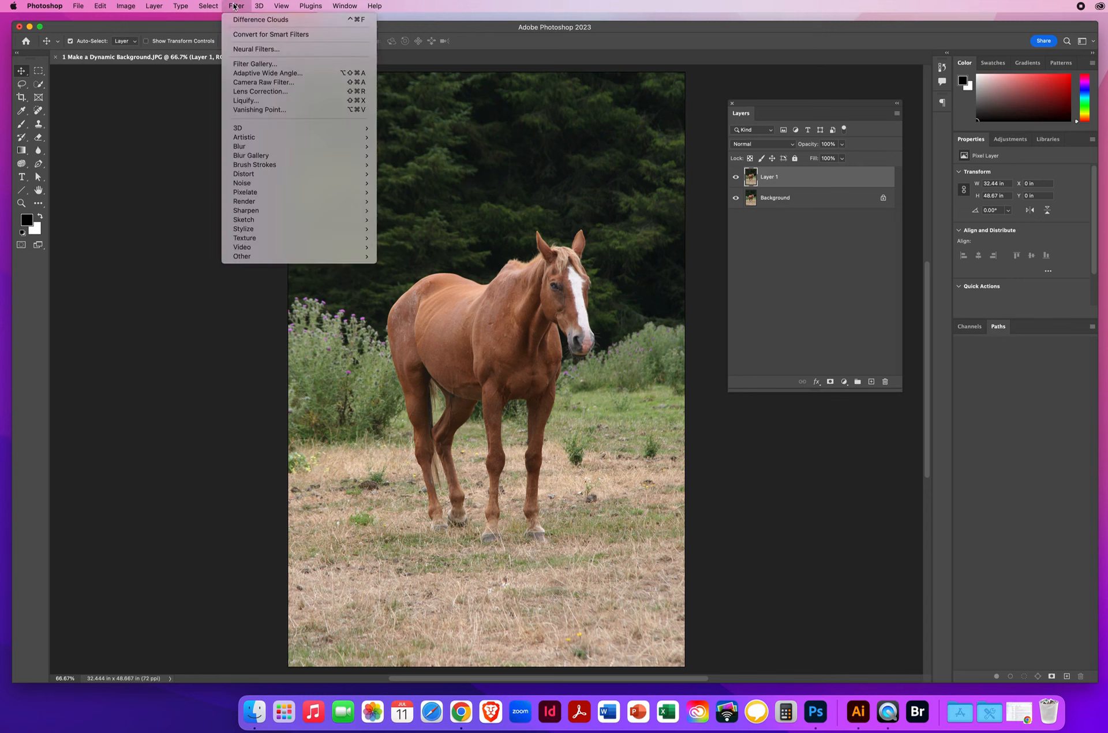
mouse_move(248, 147)
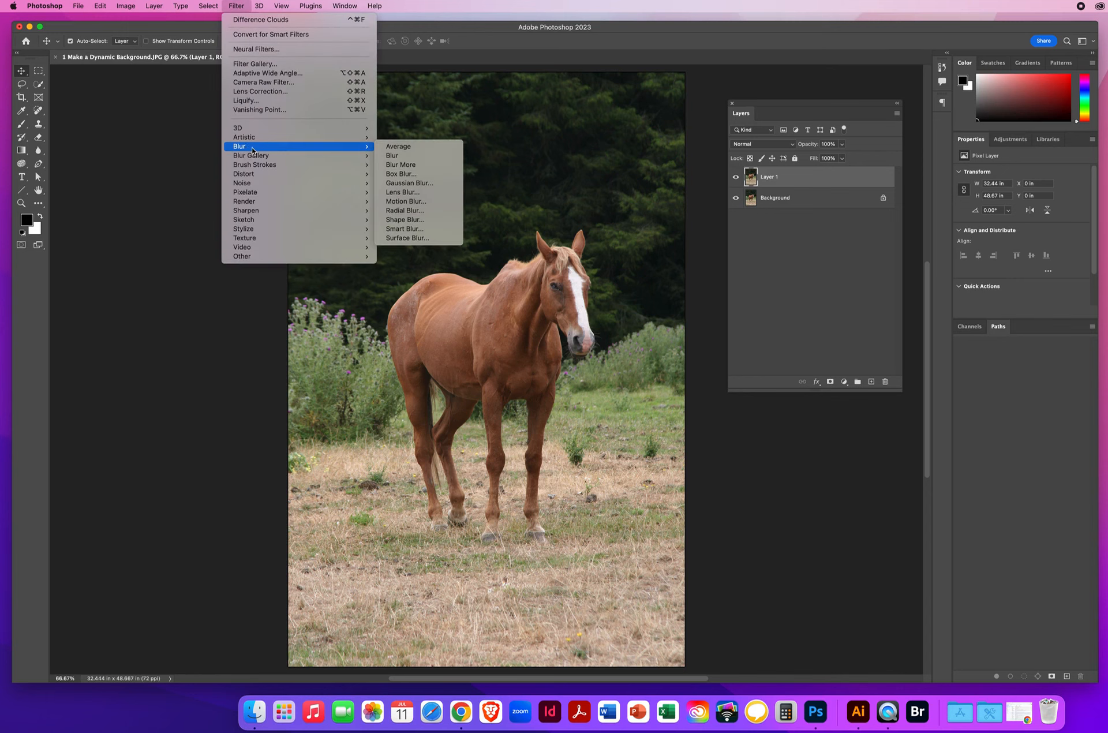
left_click(402, 212)
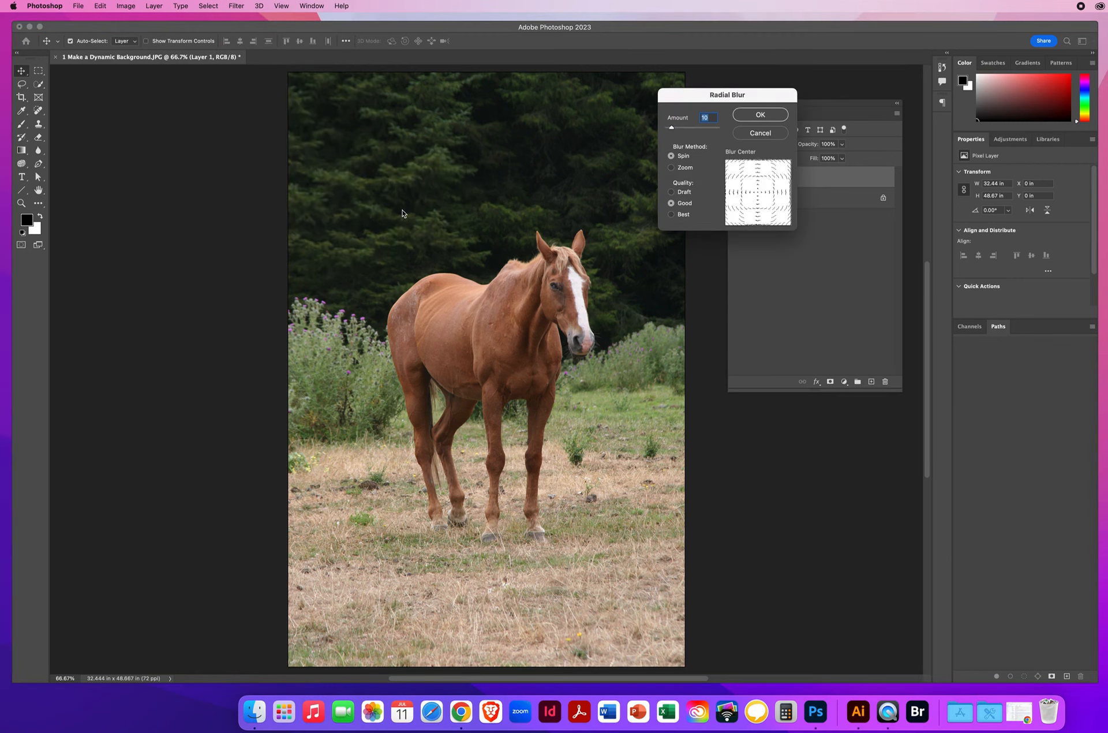
left_click_drag(673, 131, 720, 131)
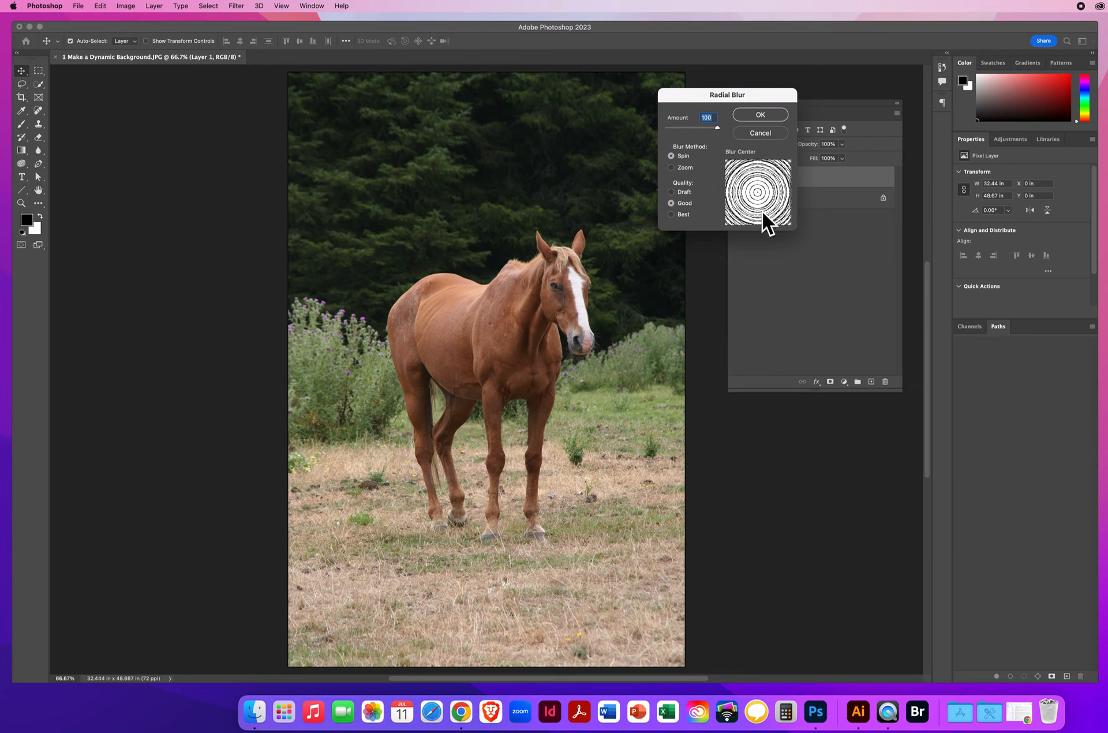
left_click(678, 171)
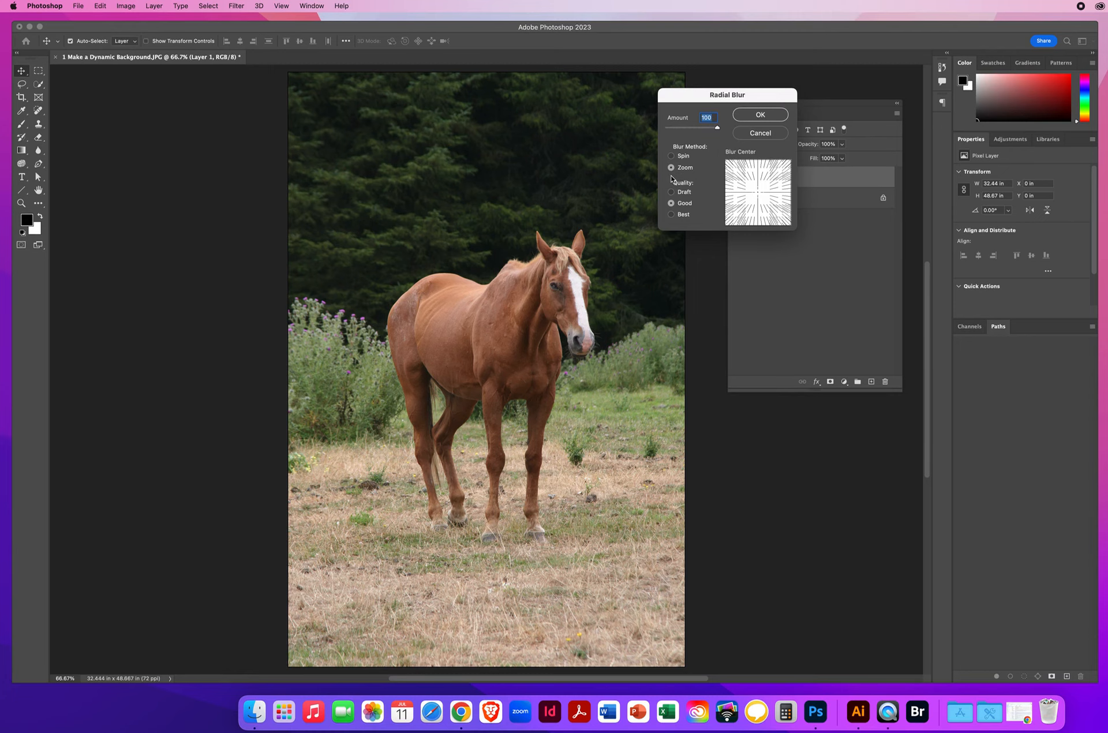
left_click(749, 118)
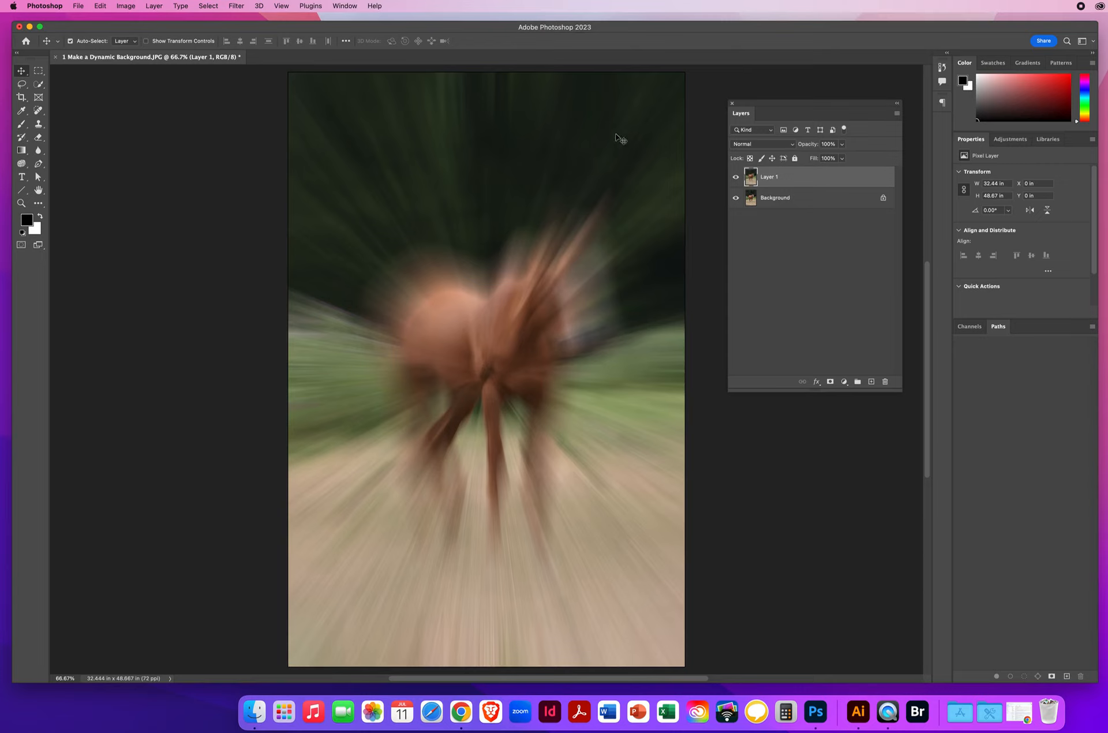
left_click(735, 176)
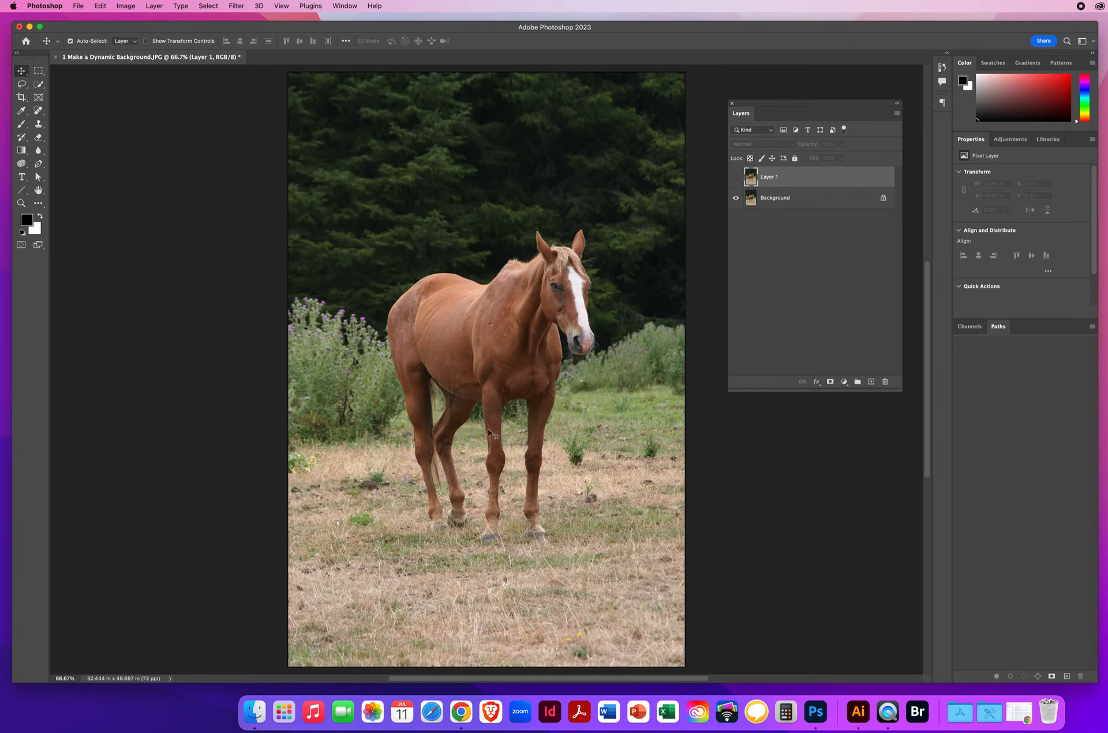
left_click(735, 176)
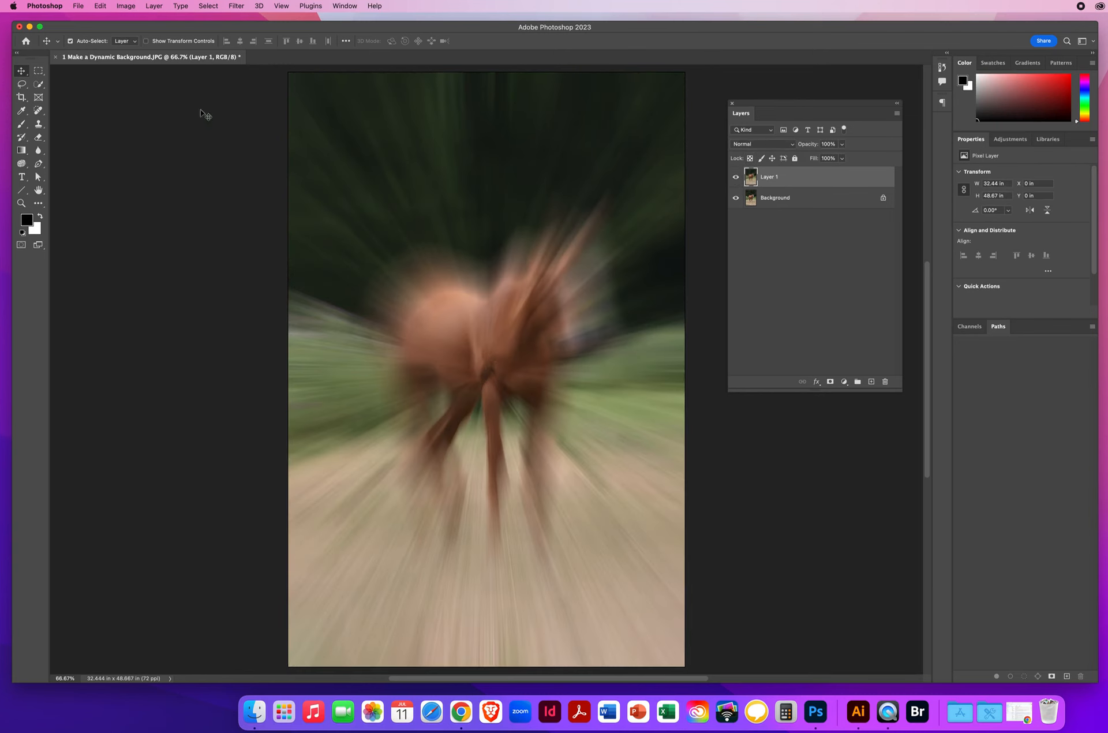
Select a tall ellipse around the horse with the Elliptical Marquee tool, mask Layer 1 with it, and check the mask without the Background
left_click(38, 71)
right_click(38, 71)
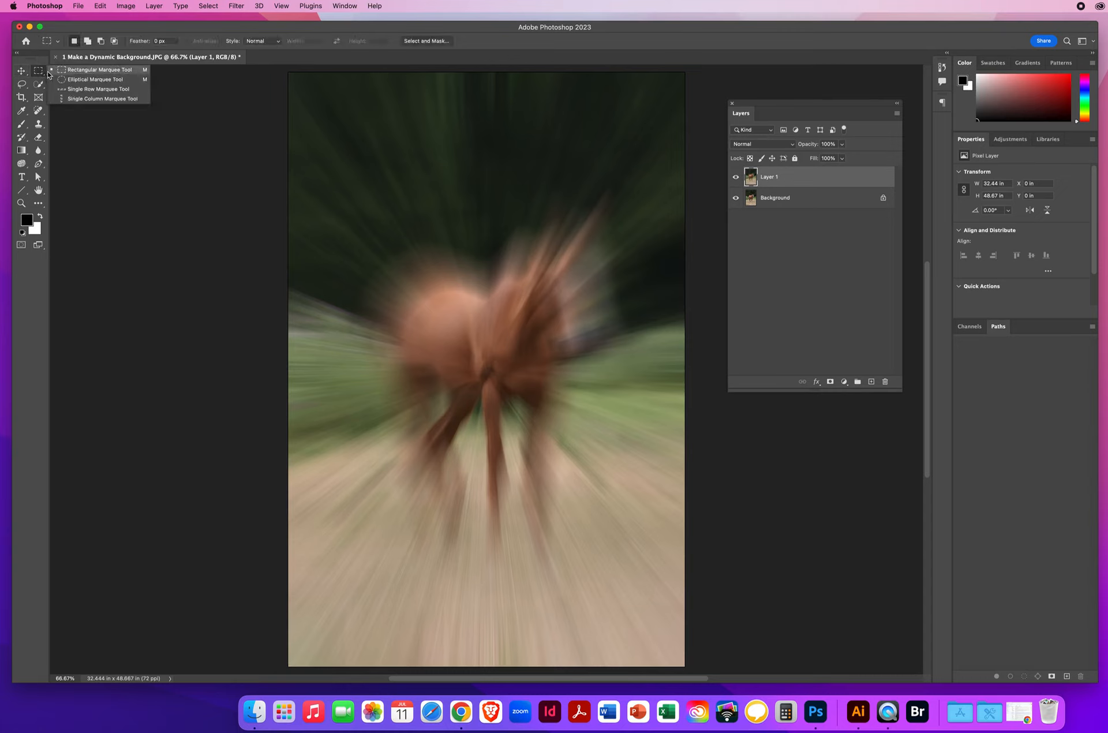
left_click(81, 79)
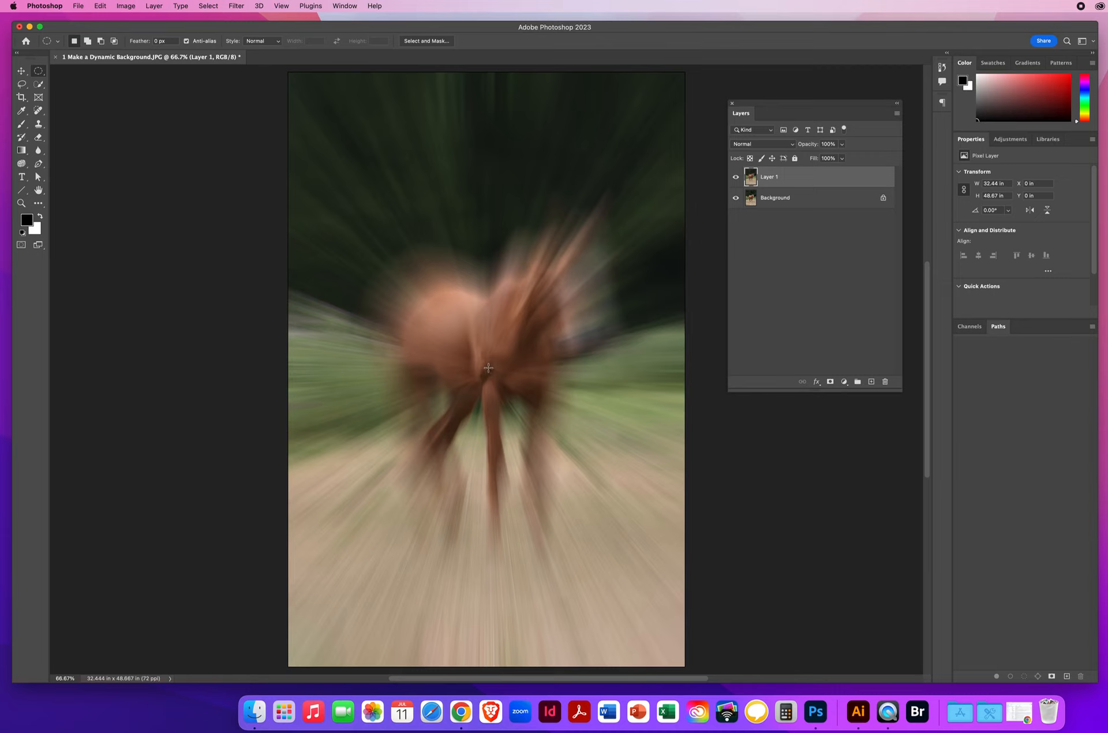
left_click_drag(489, 369, 632, 172)
left_click(831, 382)
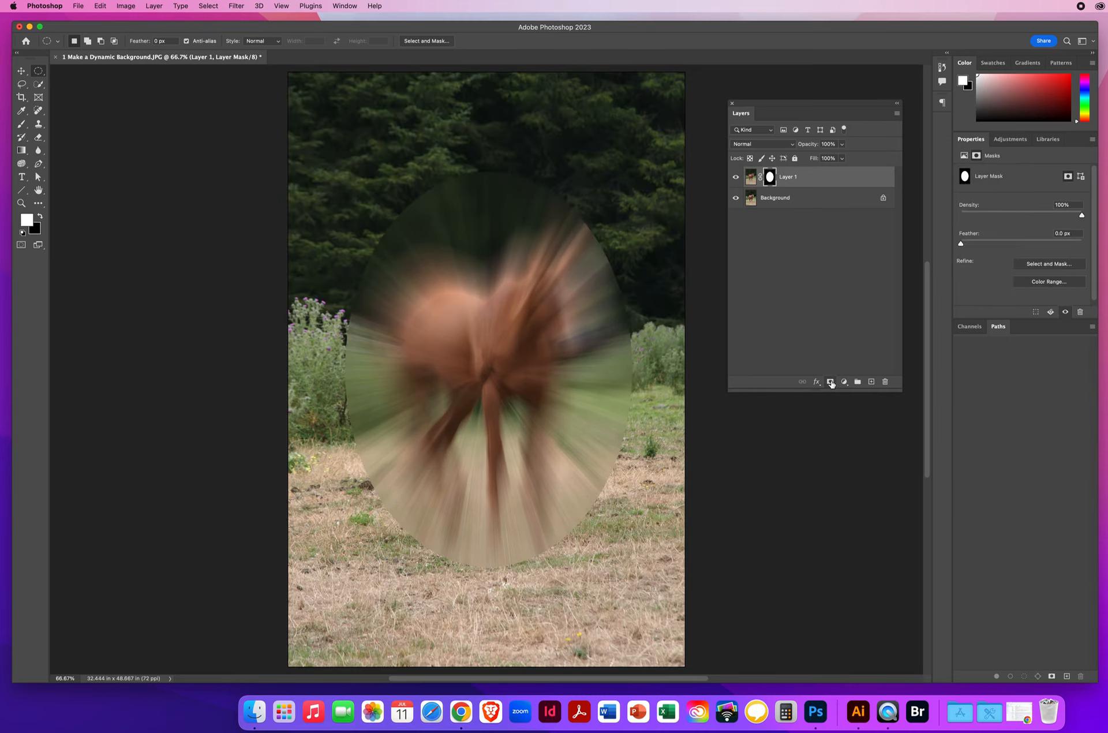
left_click(736, 199)
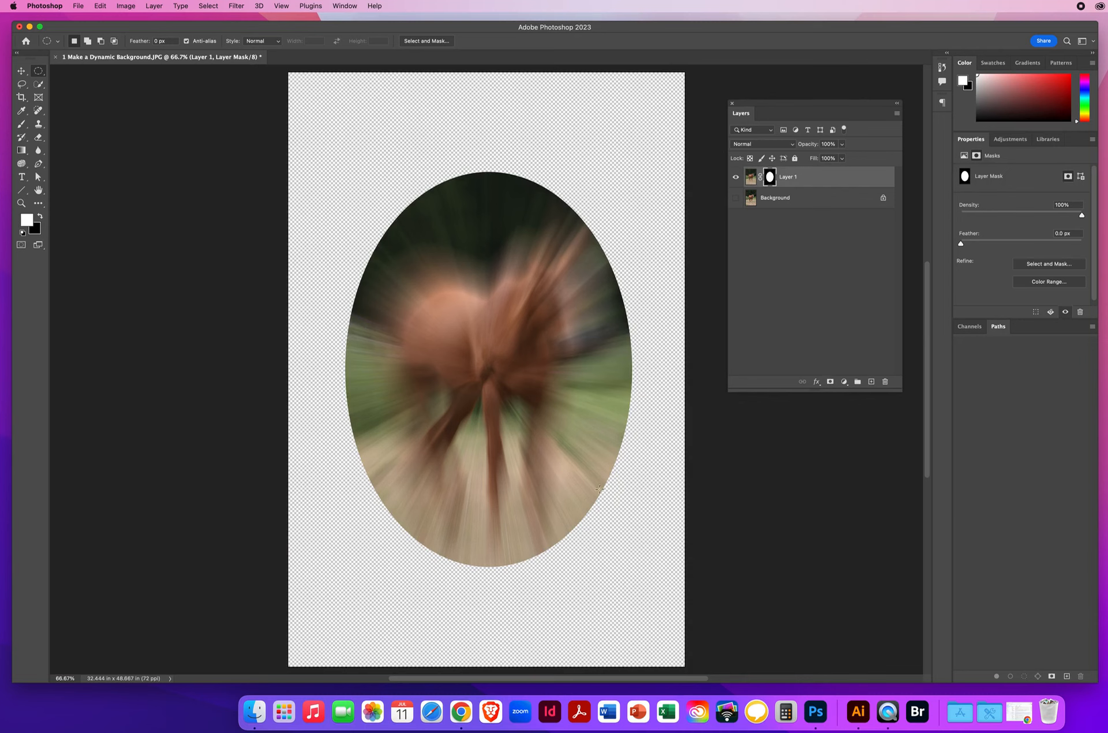
left_click(735, 198)
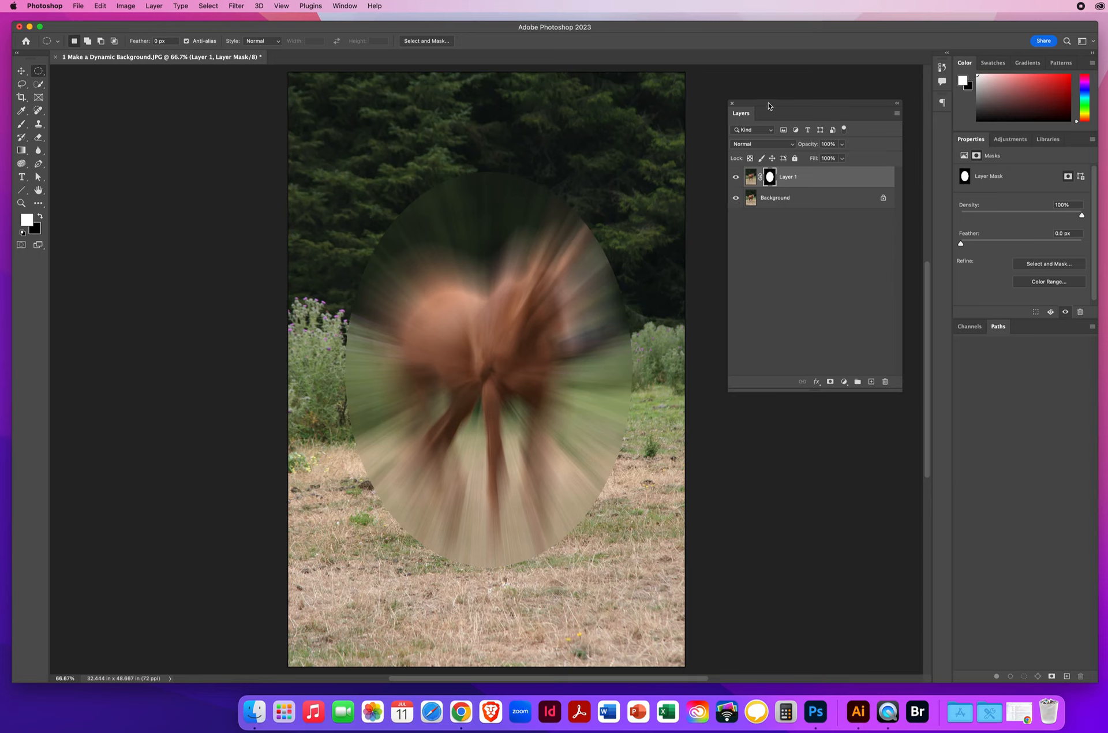
Move the Layers panel over the image and float an enlarged Properties panel beside it
left_click_drag(774, 113, 683, 90)
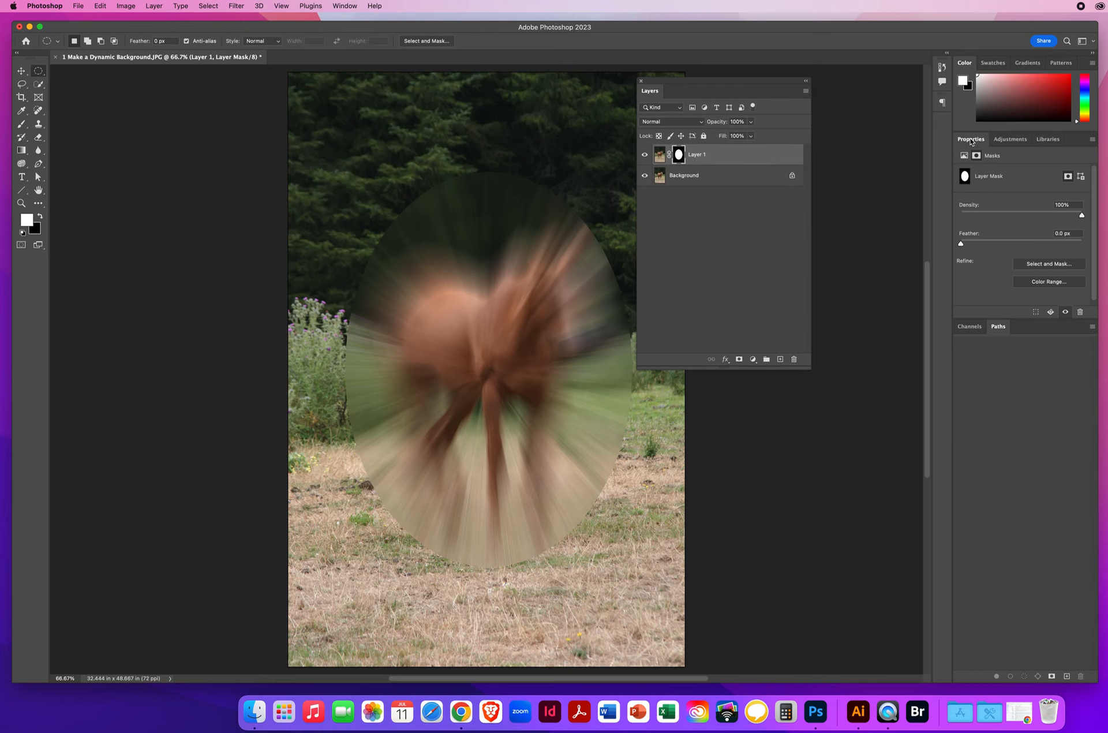
left_click_drag(971, 141, 758, 253)
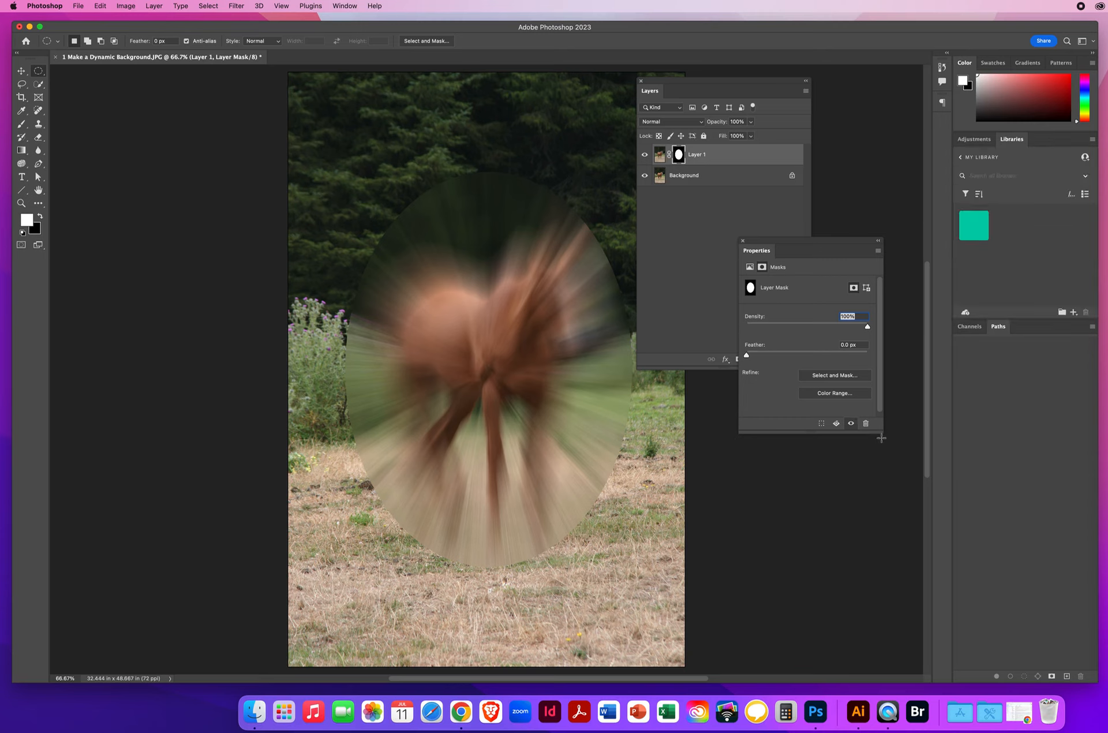
left_click_drag(881, 432, 896, 495)
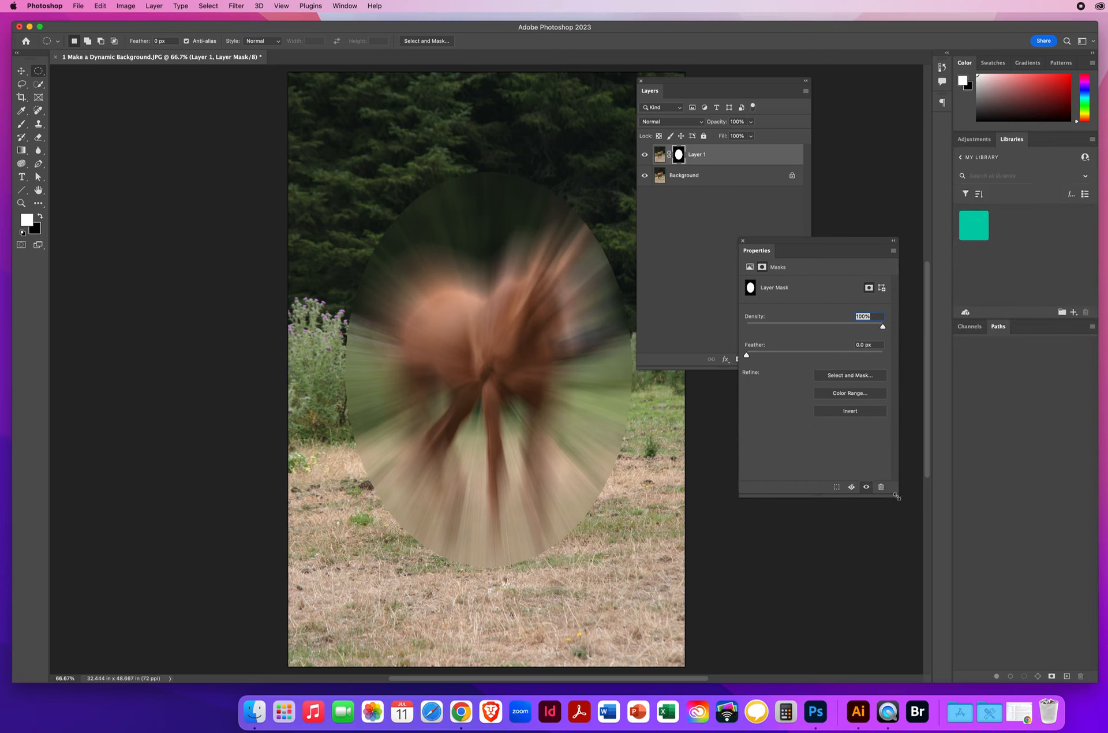
Invert Layer 1's mask and check the cutout by briefly hiding the Background layer
left_click(750, 266)
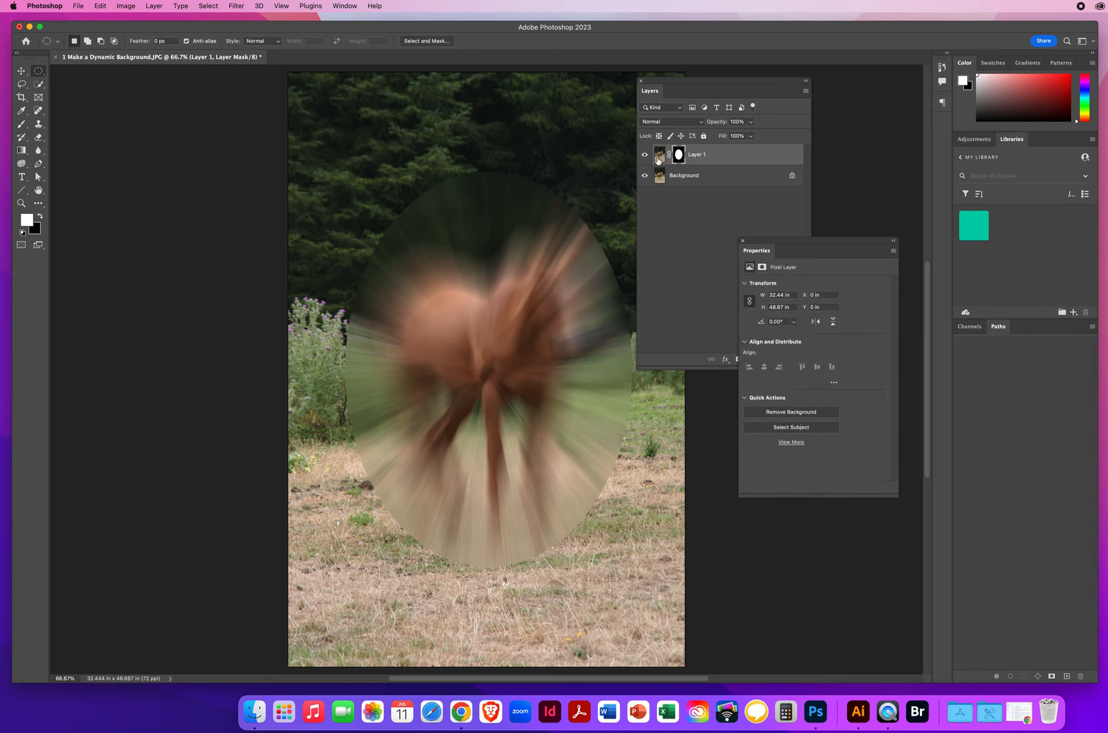
left_click(761, 267)
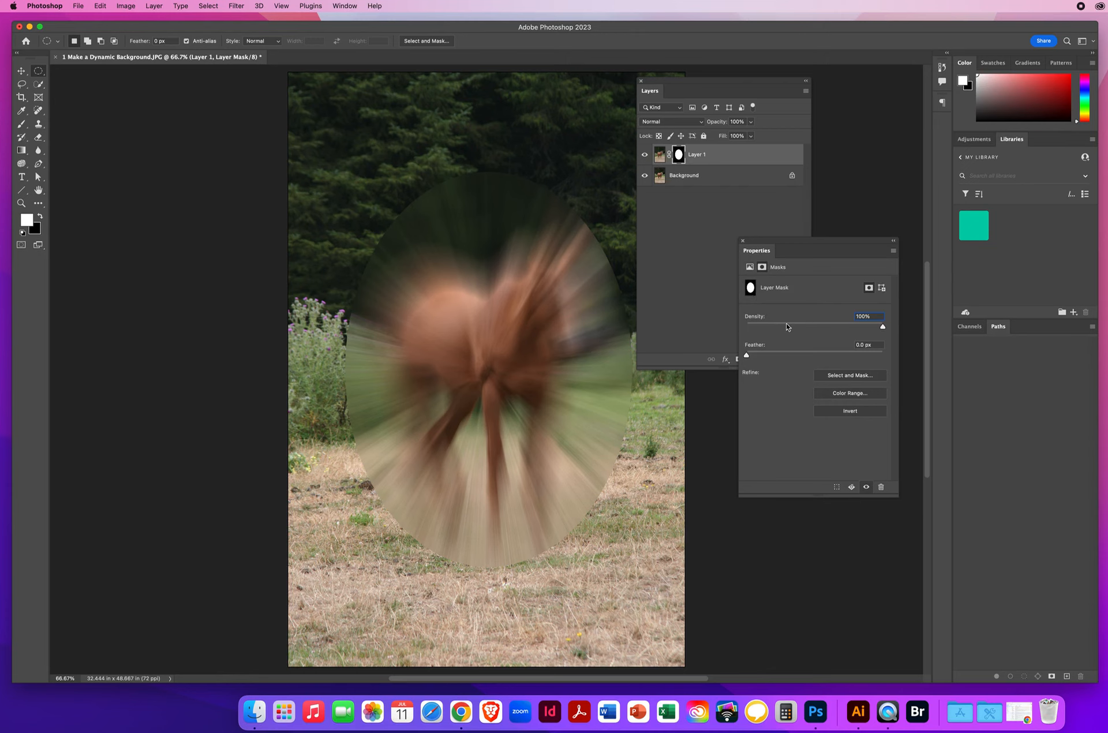
left_click(848, 412)
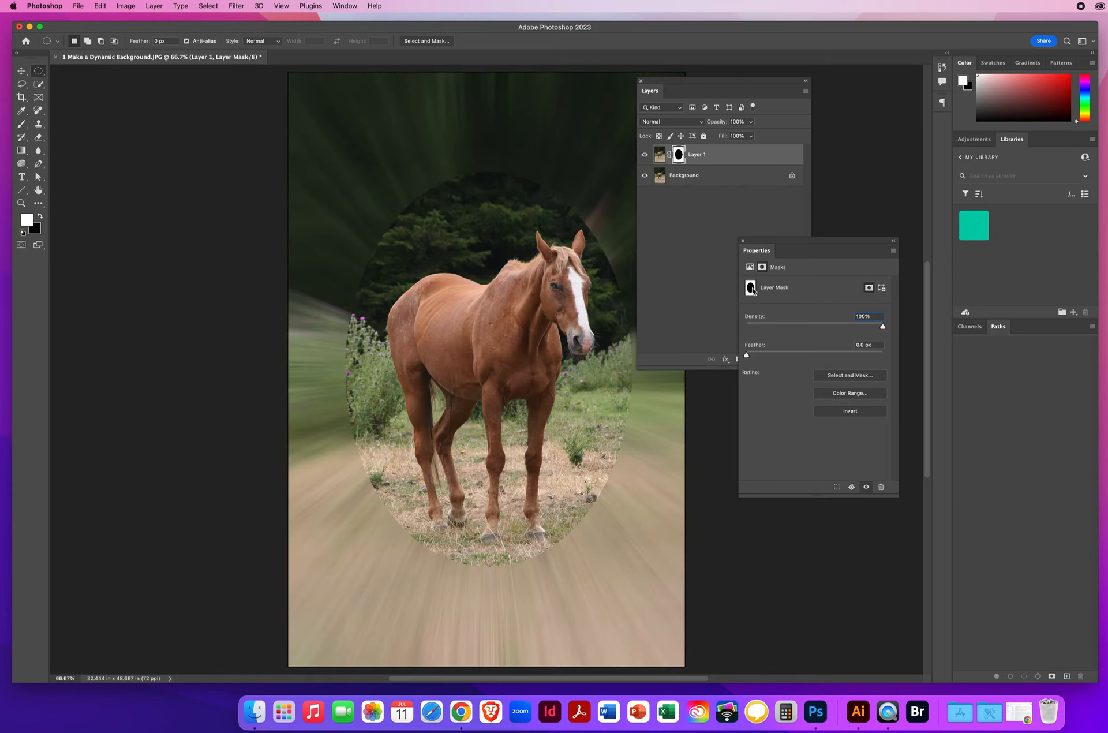
left_click(644, 176)
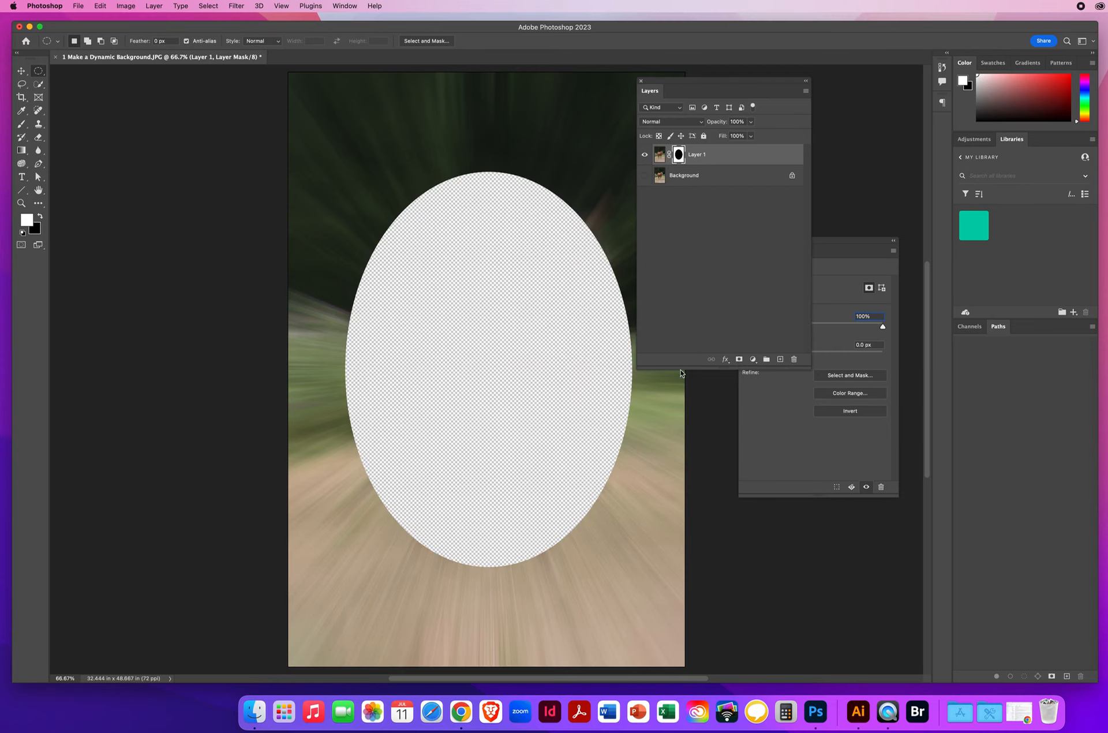
left_click(645, 176)
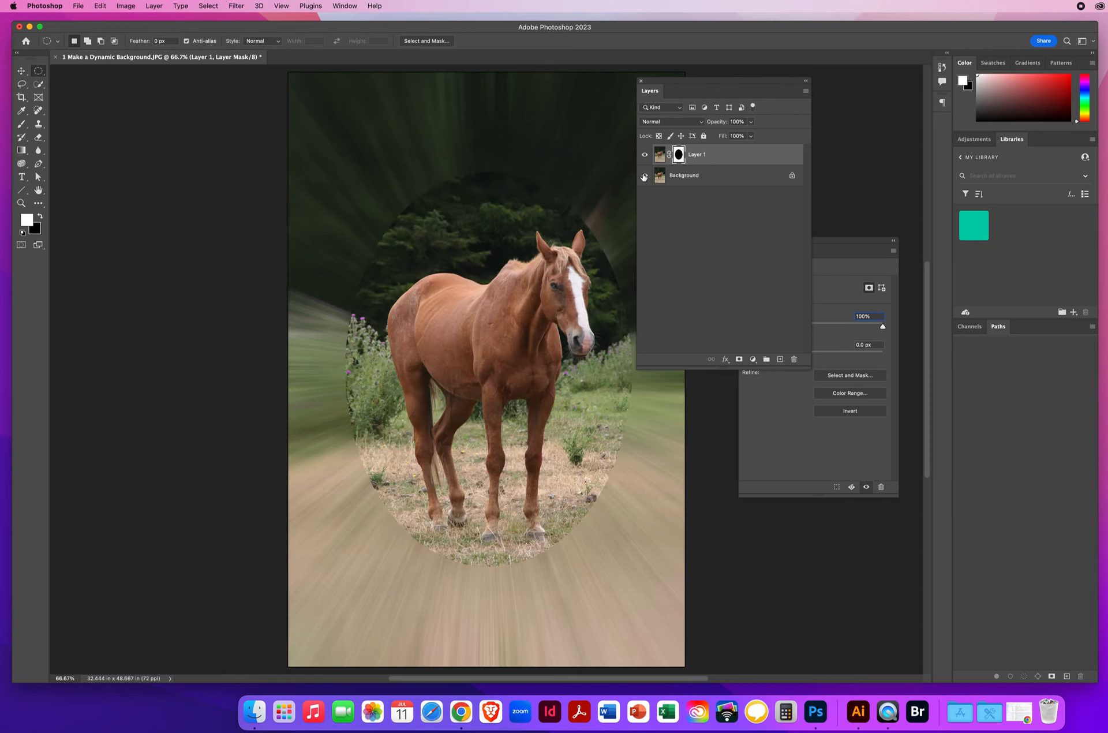
Feather Layer 1's mask by 237.1 px
left_click(836, 243)
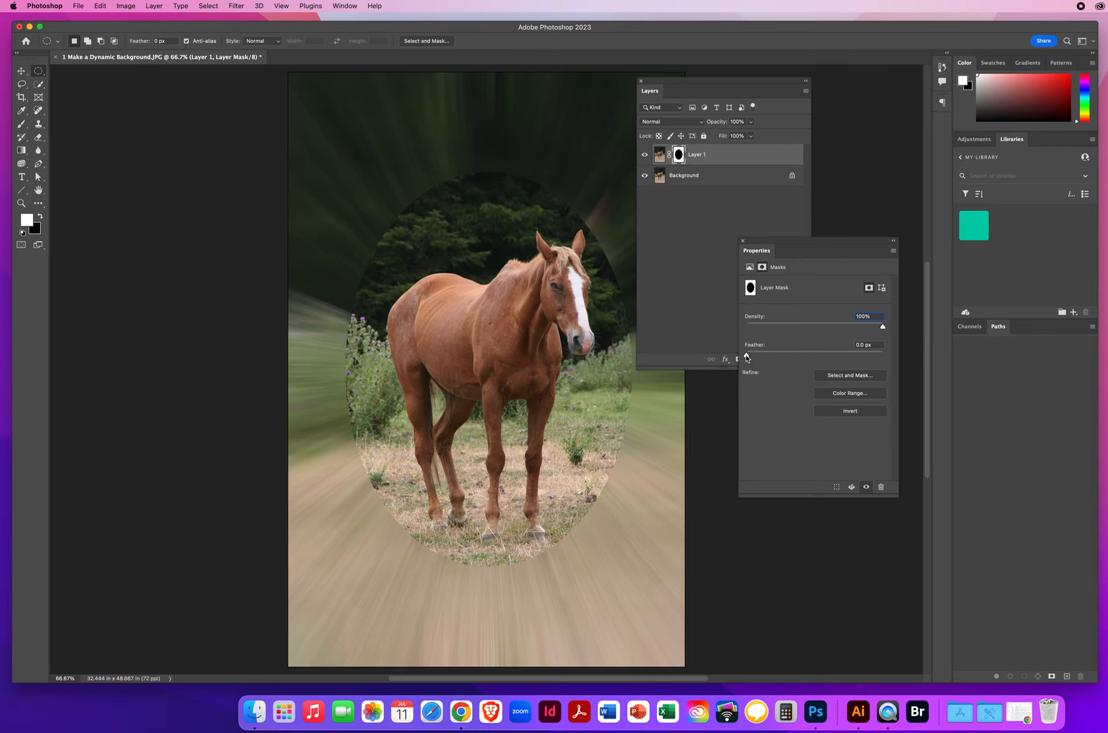
left_click(747, 356)
left_click_drag(748, 356, 860, 356)
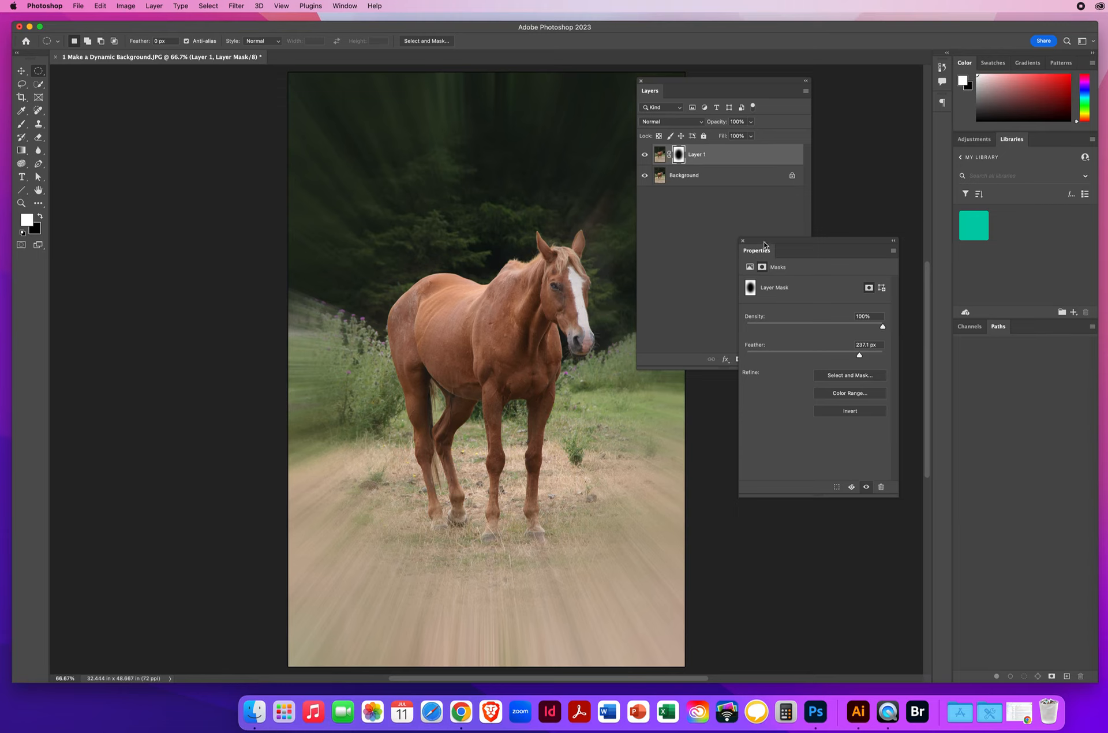
Shift the Properties panel slightly away from the image and set Layer 1's blend mode to Lighten
left_click_drag(766, 246, 784, 251)
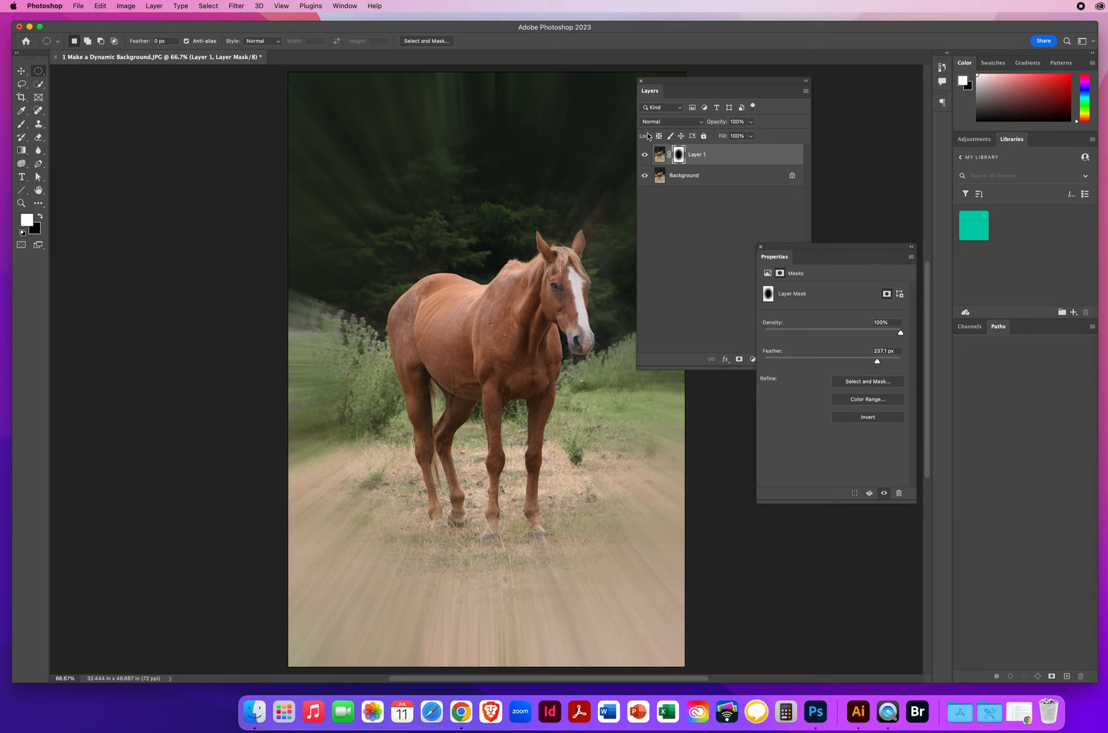
left_click(669, 124)
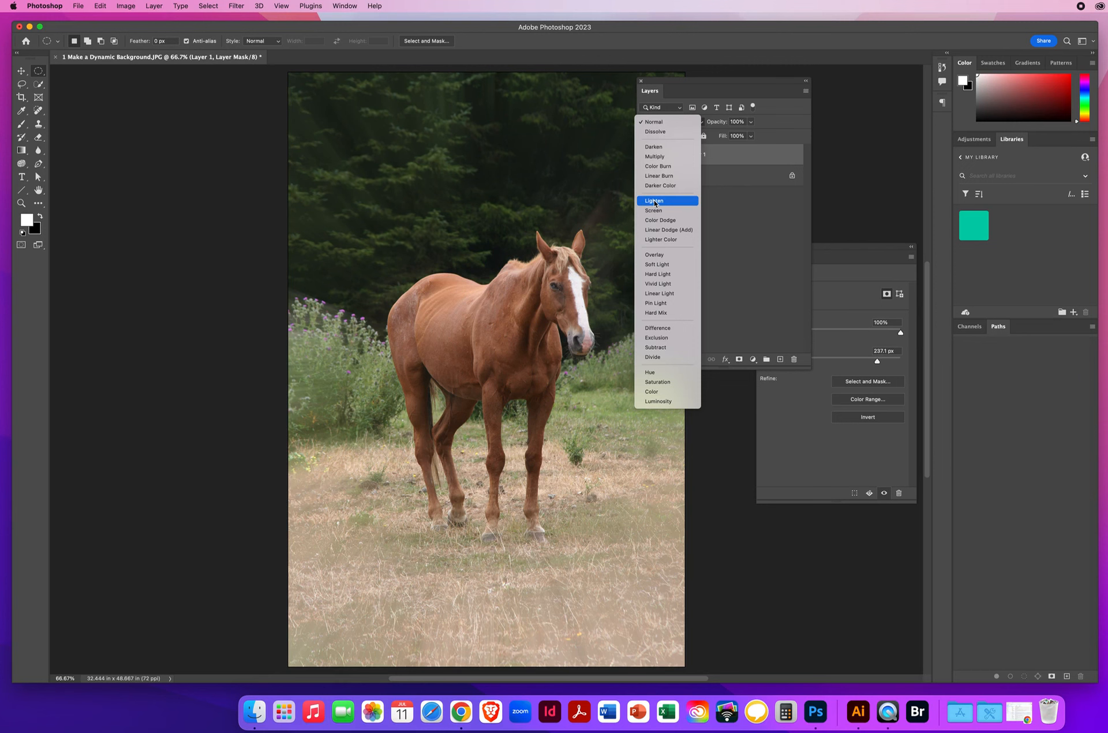
left_click(654, 202)
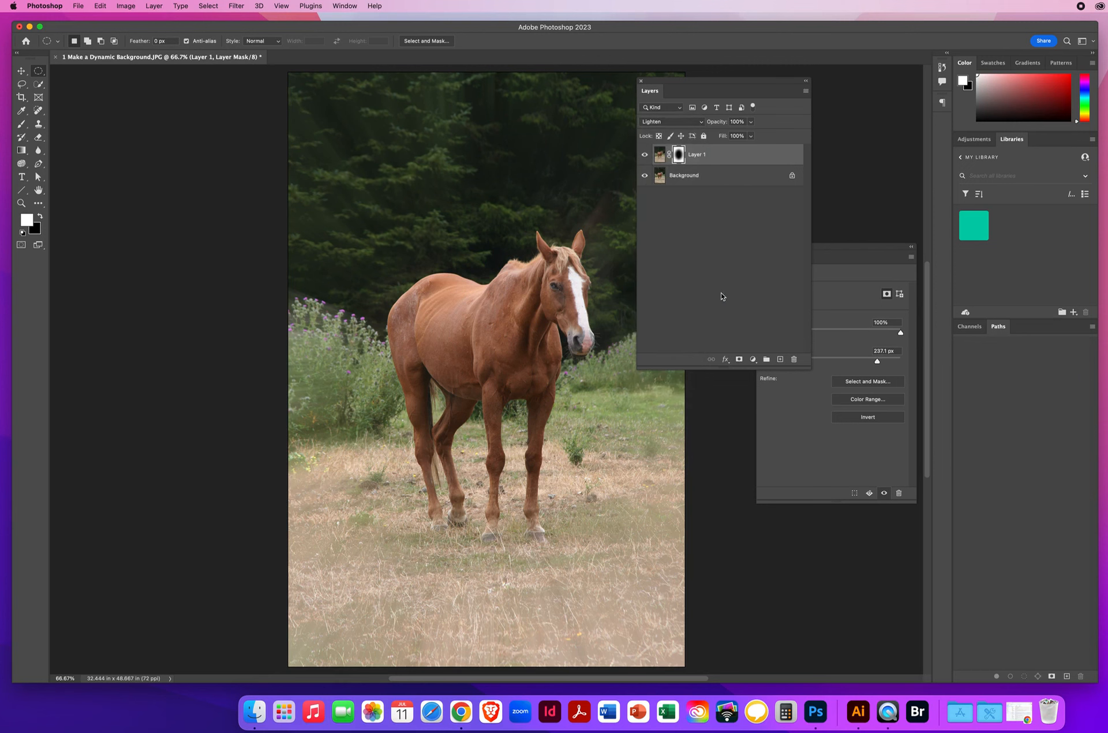
Duplicate the masked Layer 1 and set the copy's blend mode to Color Dodge
key("super+j")
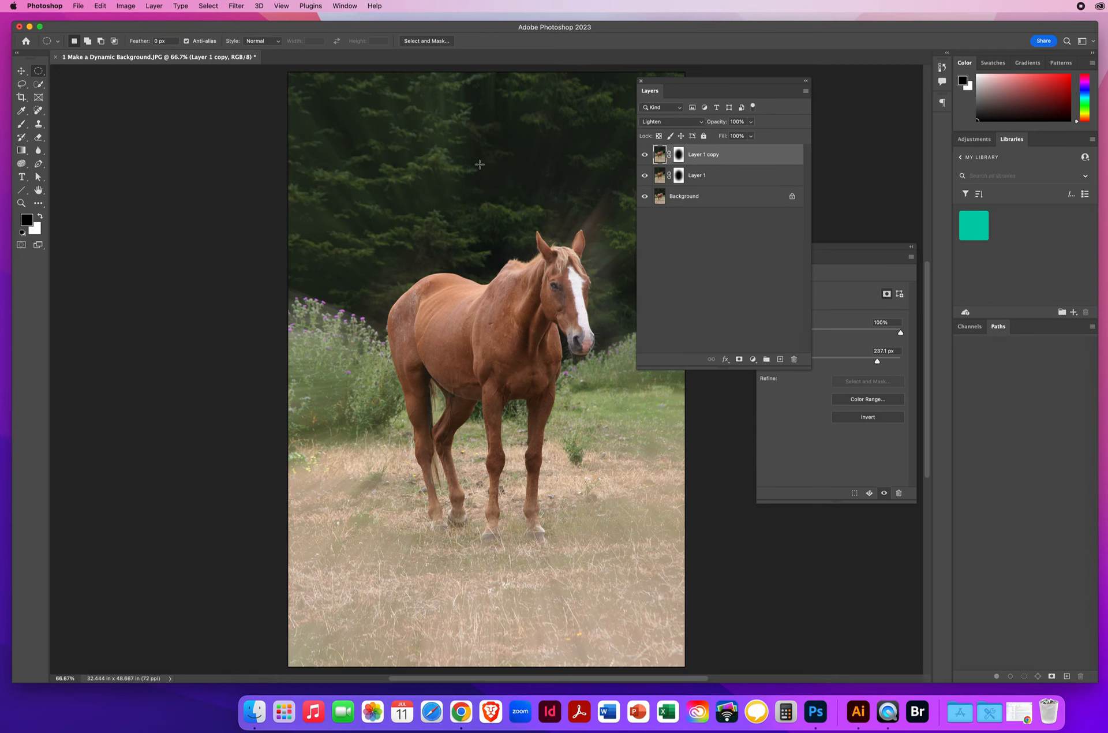
left_click_drag(693, 84, 820, 76)
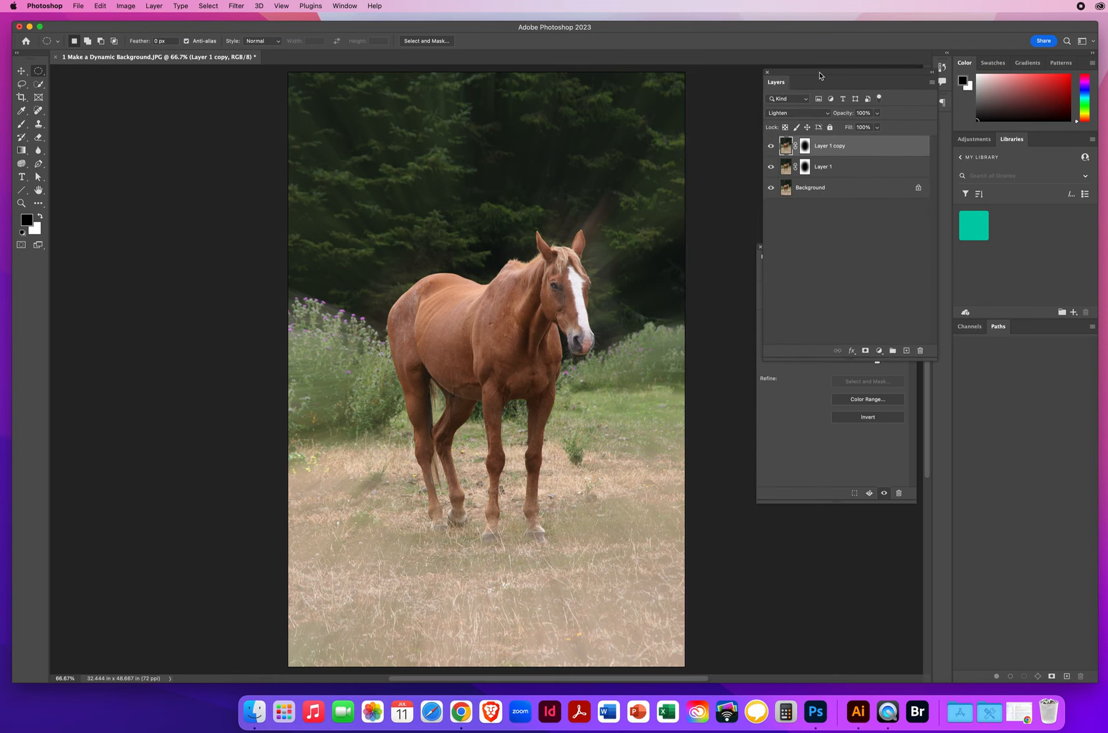
left_click(788, 116)
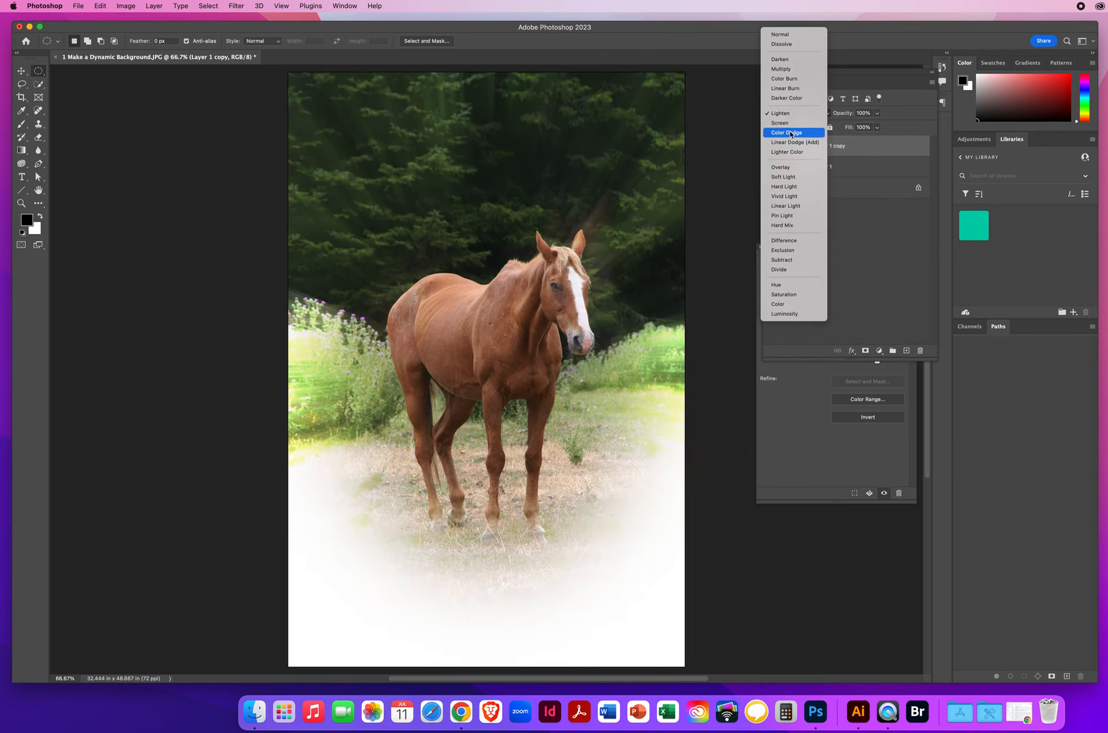
left_click(789, 133)
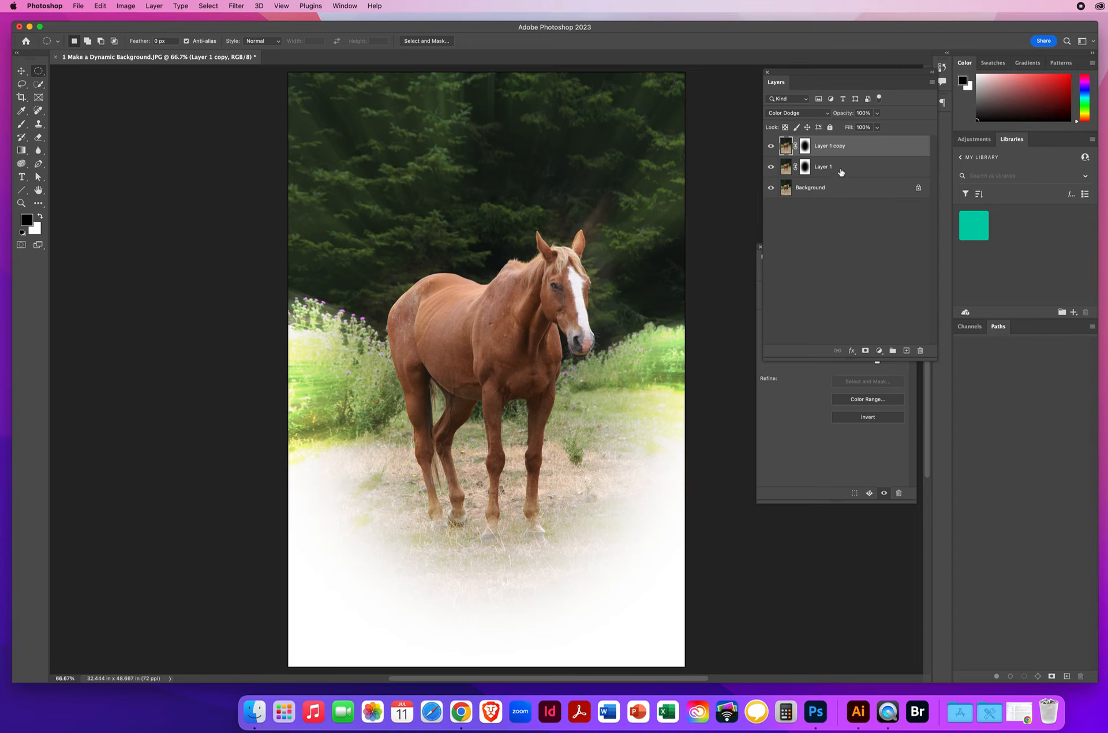
Delete Layer 1 and Layer 1 copy, and switch to the Move tool
left_click_drag(827, 167, 921, 350)
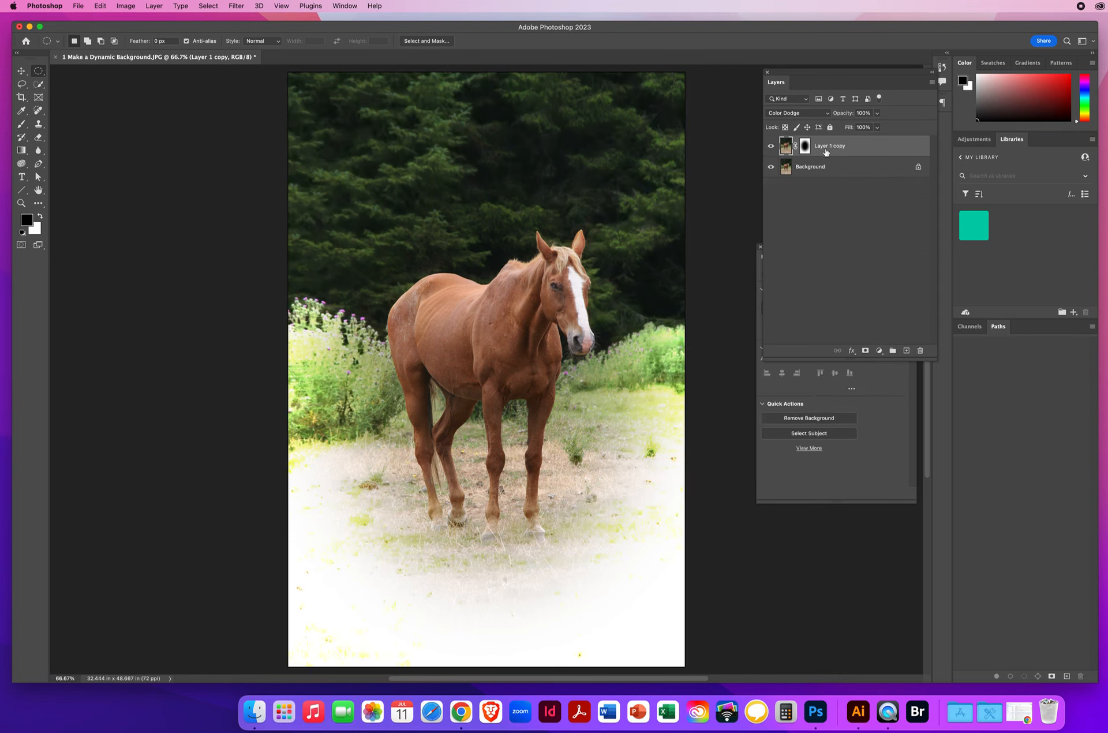
left_click_drag(826, 147, 919, 350)
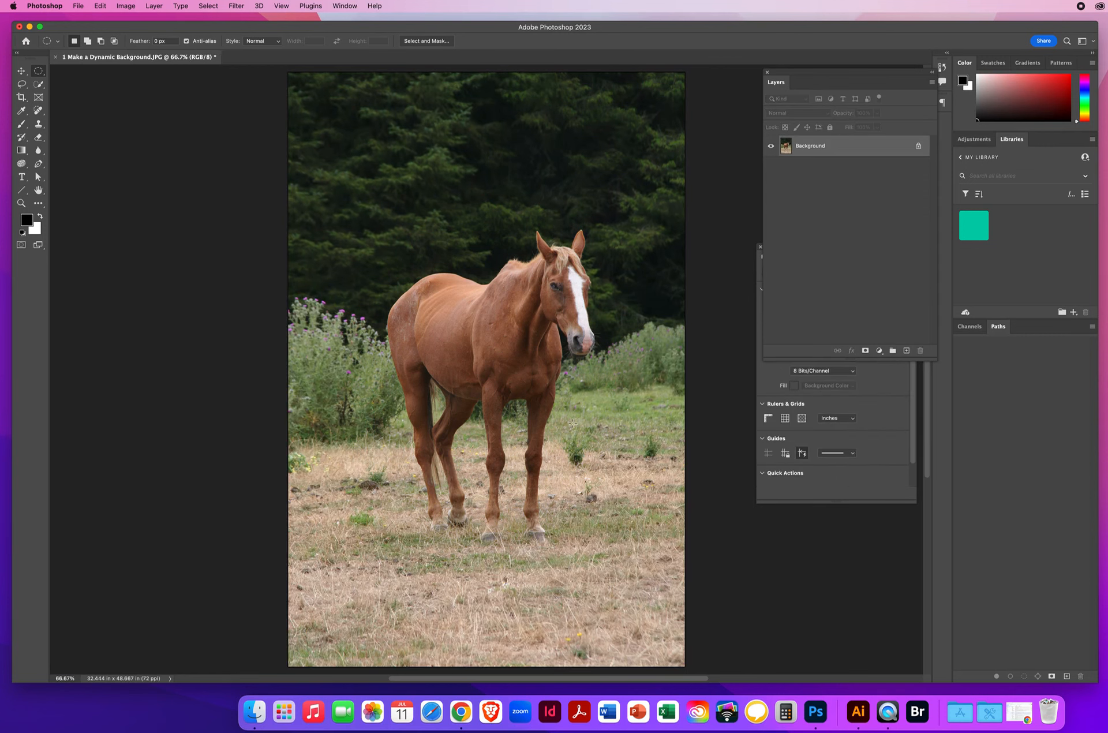
left_click(21, 71)
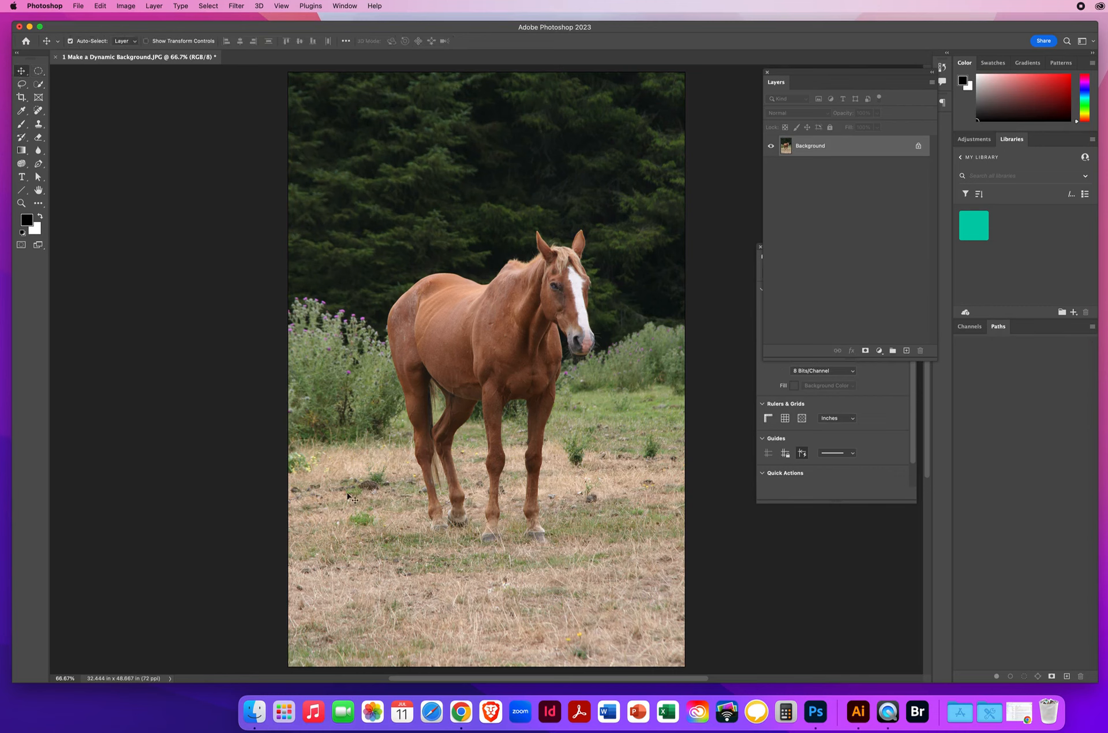
Darken the trees, bushes and ground around the horse with the Burn tool, using a brush about 630 px wide, Midtones range and 50% exposure
left_click(21, 165)
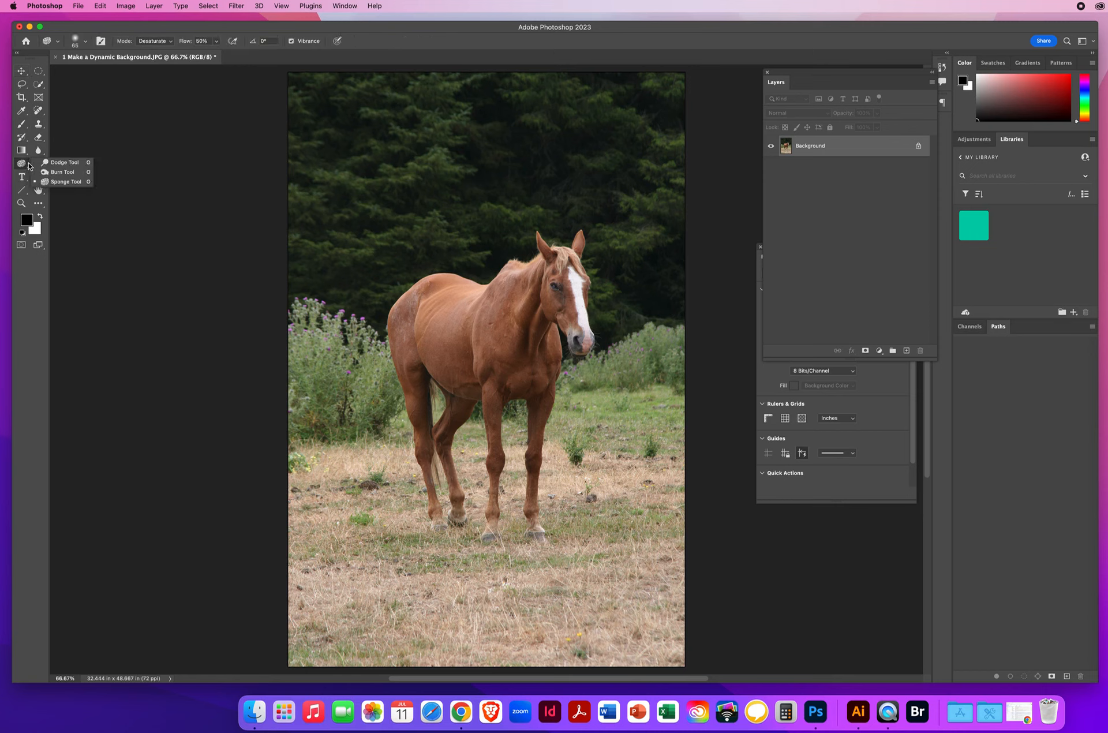
left_click(57, 172)
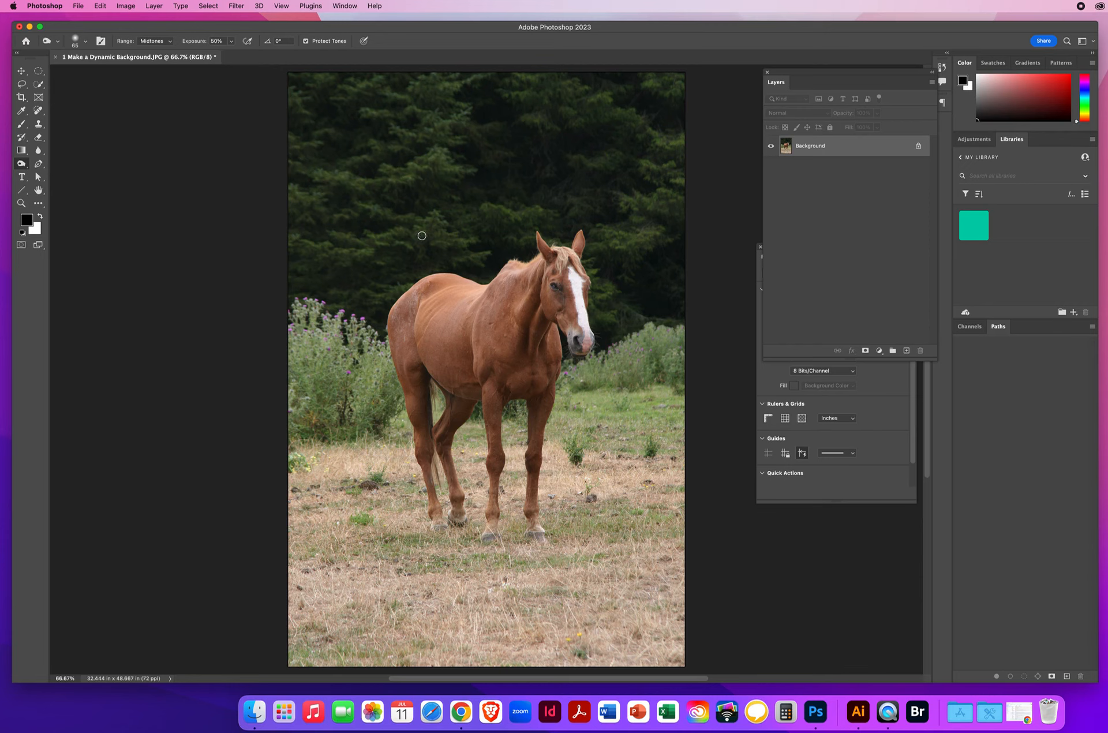
left_click_drag(434, 165, 536, 155)
mouse_move(407, 188)
left_mouse_down()
mouse_move(476, 186)
mouse_move(427, 188)
left_mouse_up()
left_click(225, 41)
mouse_move(306, 478)
left_mouse_down()
mouse_move(352, 485)
mouse_move(442, 563)
mouse_move(594, 508)
mouse_move(655, 594)
mouse_move(346, 603)
mouse_move(413, 655)
mouse_move(771, 648)
left_mouse_up()
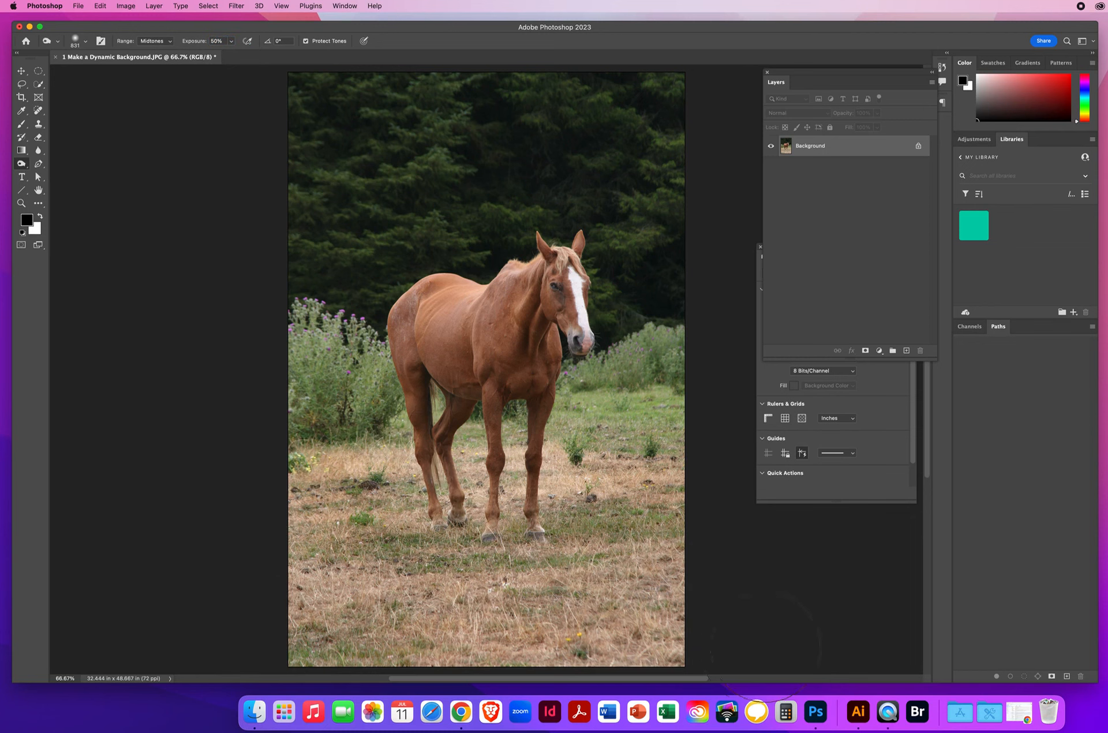
mouse_move(674, 407)
left_mouse_down()
mouse_move(623, 438)
mouse_move(600, 508)
mouse_move(629, 577)
mouse_move(315, 604)
mouse_move(444, 601)
mouse_move(357, 523)
mouse_move(347, 462)
mouse_move(287, 319)
mouse_move(375, 519)
mouse_move(490, 479)
mouse_move(612, 491)
mouse_move(711, 401)
left_mouse_up()
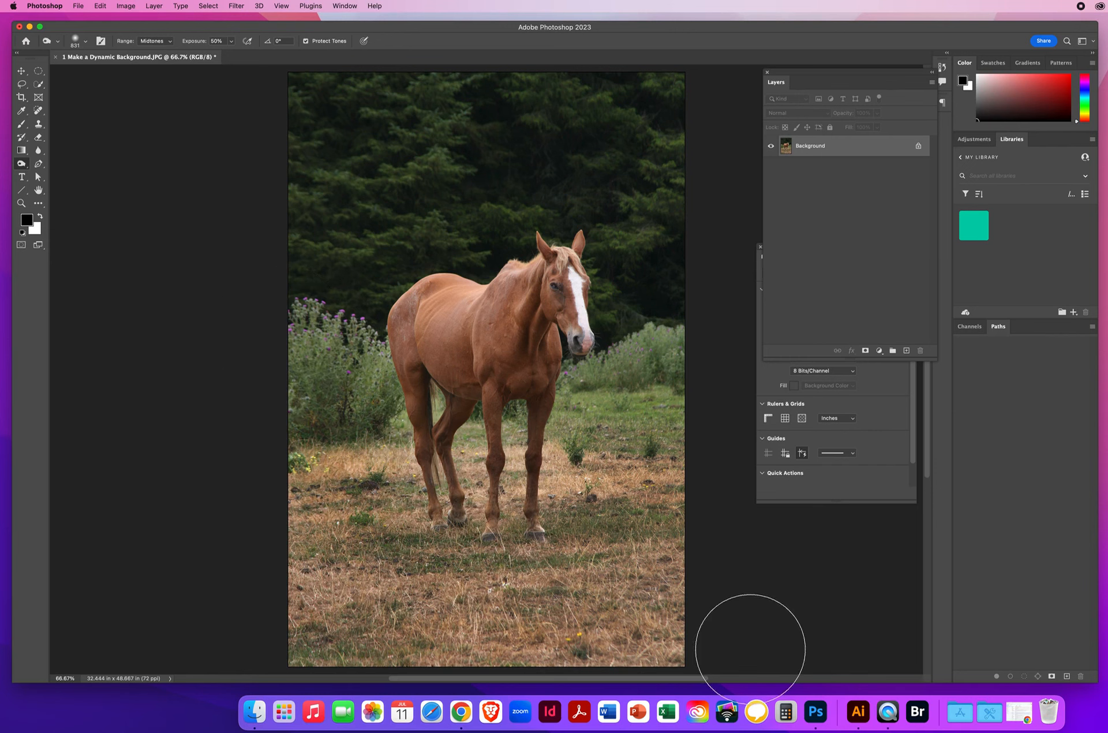
mouse_move(265, 371)
left_mouse_down()
mouse_move(339, 405)
mouse_move(315, 448)
mouse_move(399, 504)
mouse_move(388, 533)
mouse_move(427, 583)
mouse_move(279, 620)
mouse_move(369, 635)
mouse_move(712, 645)
mouse_move(727, 613)
mouse_move(466, 599)
mouse_move(664, 526)
mouse_move(629, 478)
mouse_move(565, 465)
mouse_move(623, 460)
mouse_move(622, 403)
mouse_move(649, 372)
mouse_move(718, 378)
mouse_move(712, 564)
mouse_move(702, 369)
mouse_move(676, 364)
mouse_move(602, 400)
mouse_move(618, 416)
mouse_move(728, 433)
mouse_move(705, 500)
mouse_move(638, 567)
mouse_move(617, 623)
mouse_move(576, 638)
mouse_move(567, 618)
mouse_move(432, 545)
mouse_move(465, 477)
mouse_move(236, 506)
left_mouse_up()
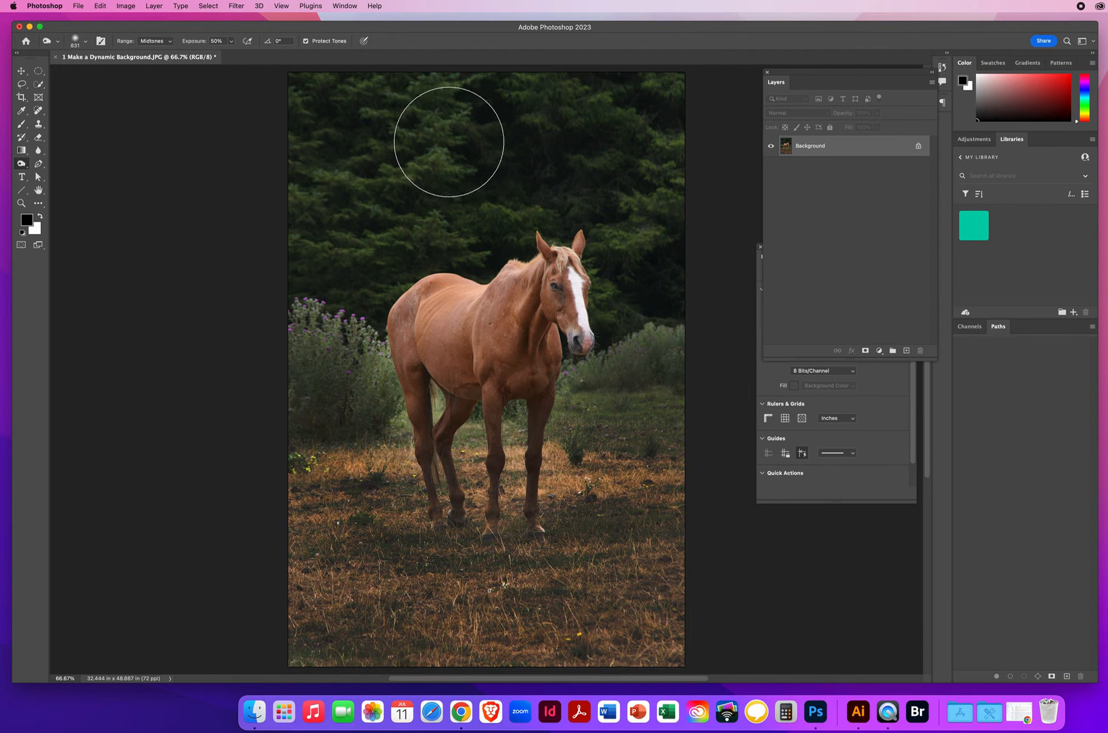
left_click(21, 71)
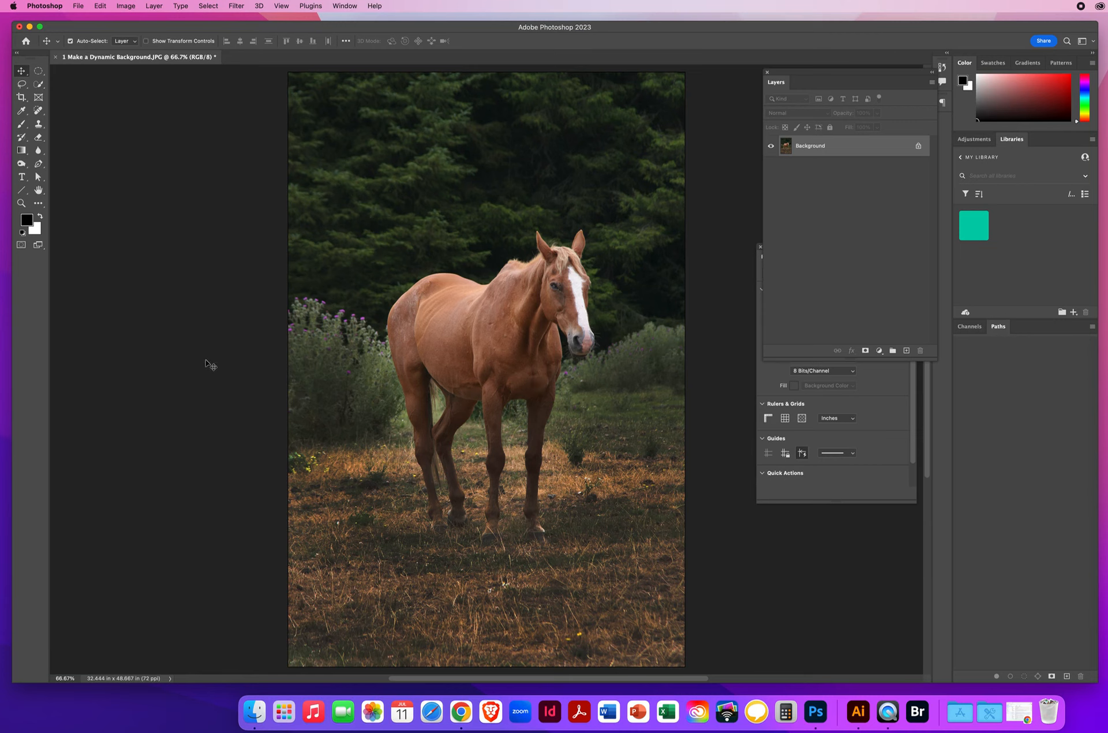
Duplicate the Background layer and apply a Radial Blur to the copy with amount 100, Zoom method and Good quality
key("super+j")
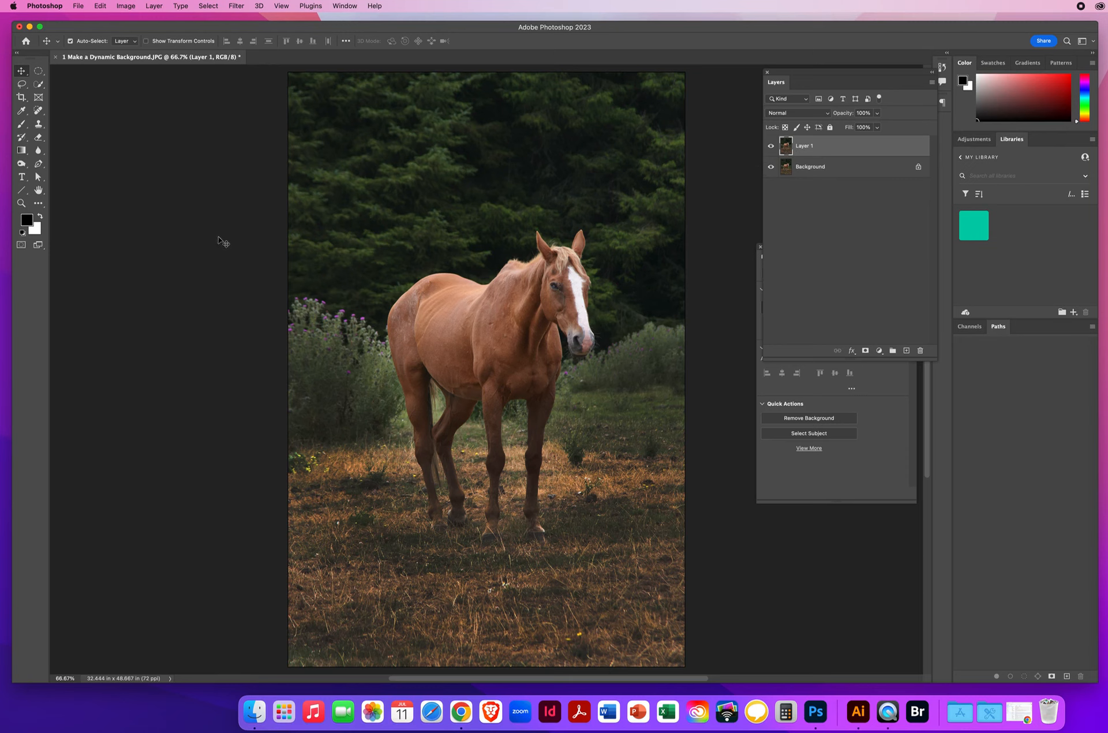
left_click(236, 6)
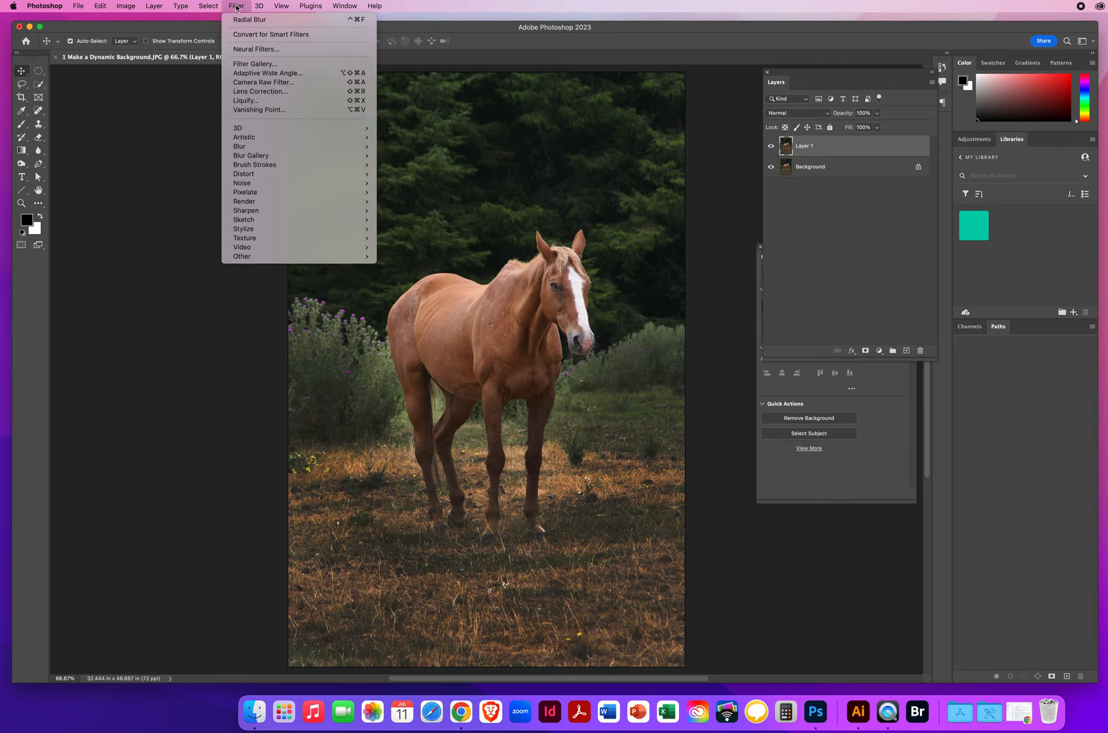
mouse_move(240, 147)
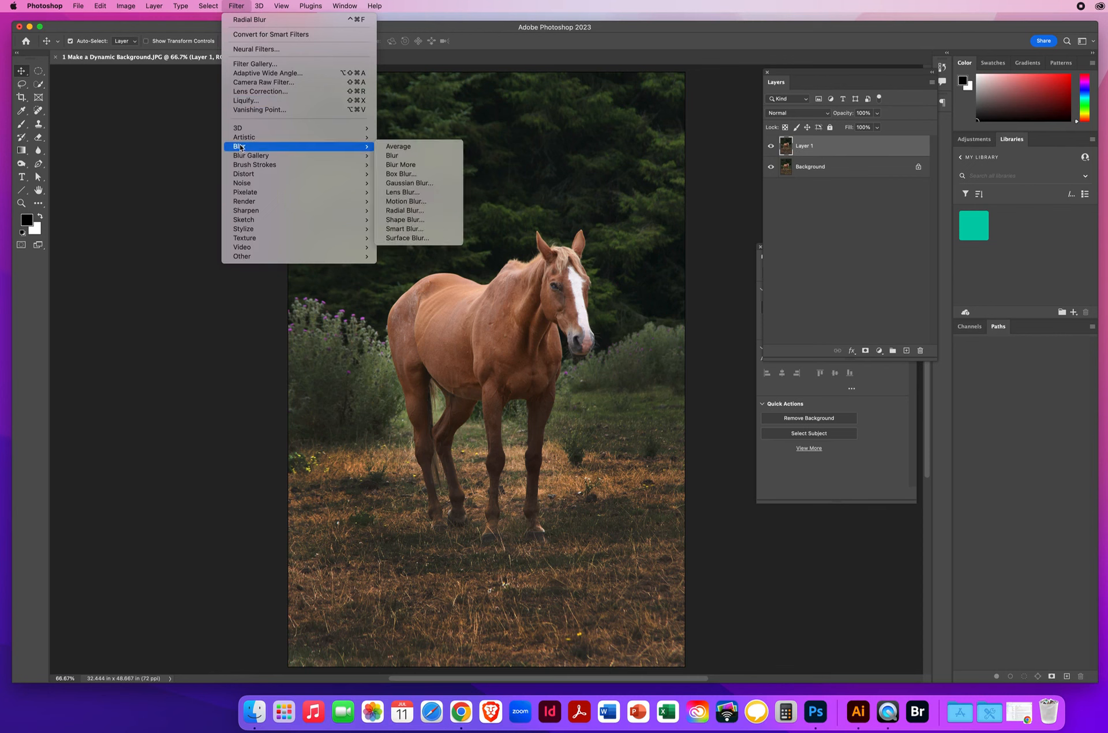
left_click(402, 211)
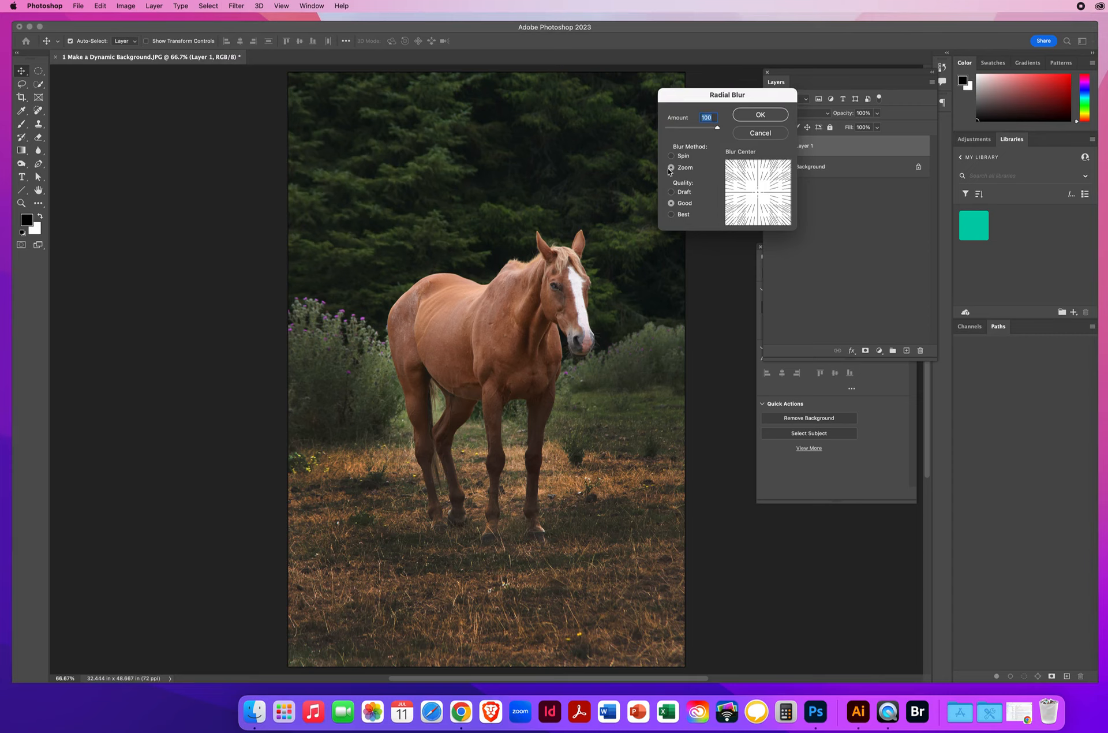
left_click(762, 114)
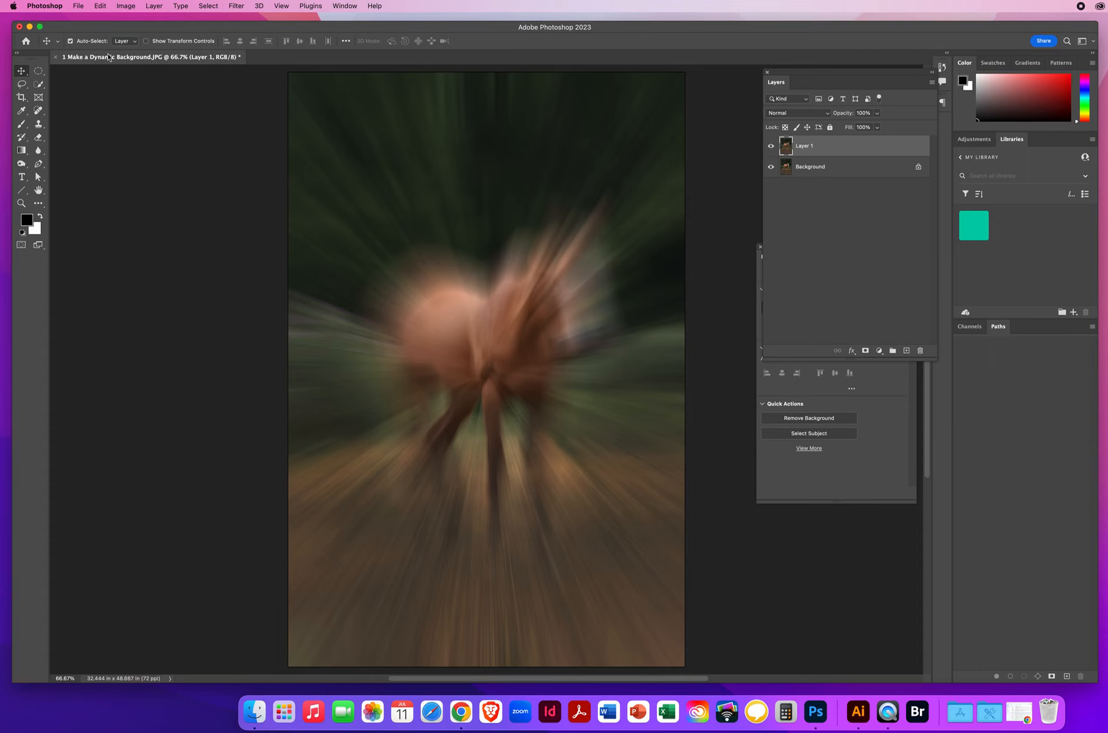
Draw an elliptical selection about 25.78 by 35.03 in centred on the horse's body and turn it into a layer mask on Layer 1
left_click(39, 71)
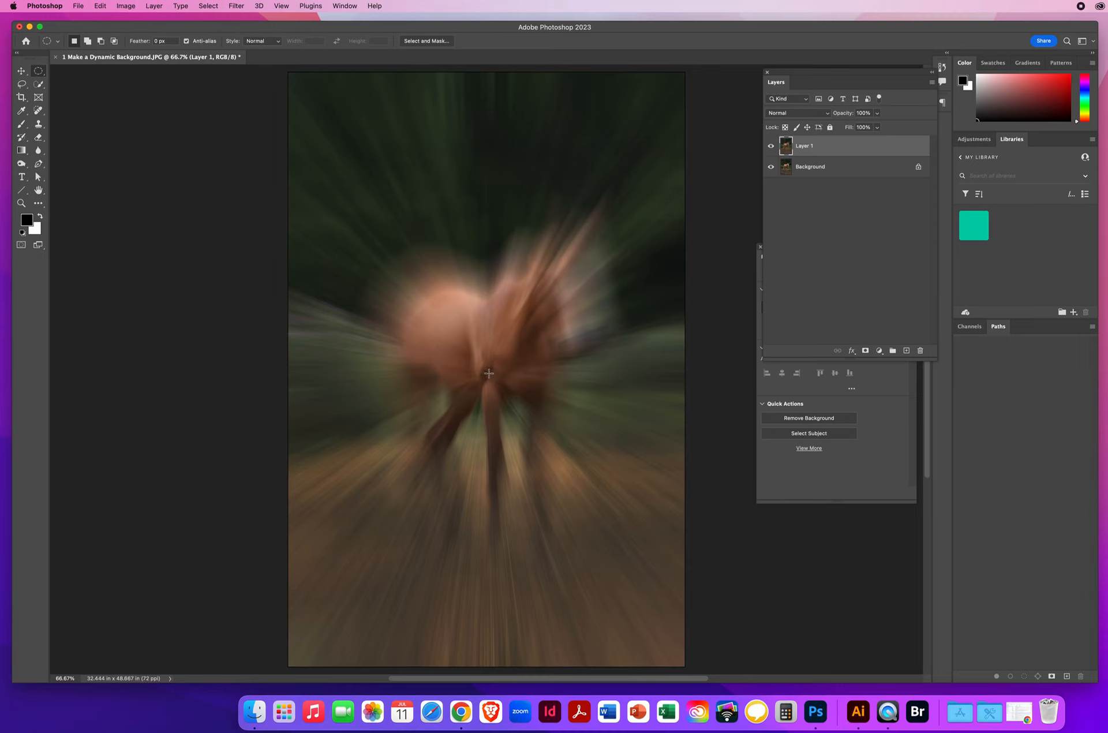
left_click_drag(489, 373, 646, 587)
left_click_drag(799, 76, 651, 82)
left_click_drag(823, 249, 902, 260)
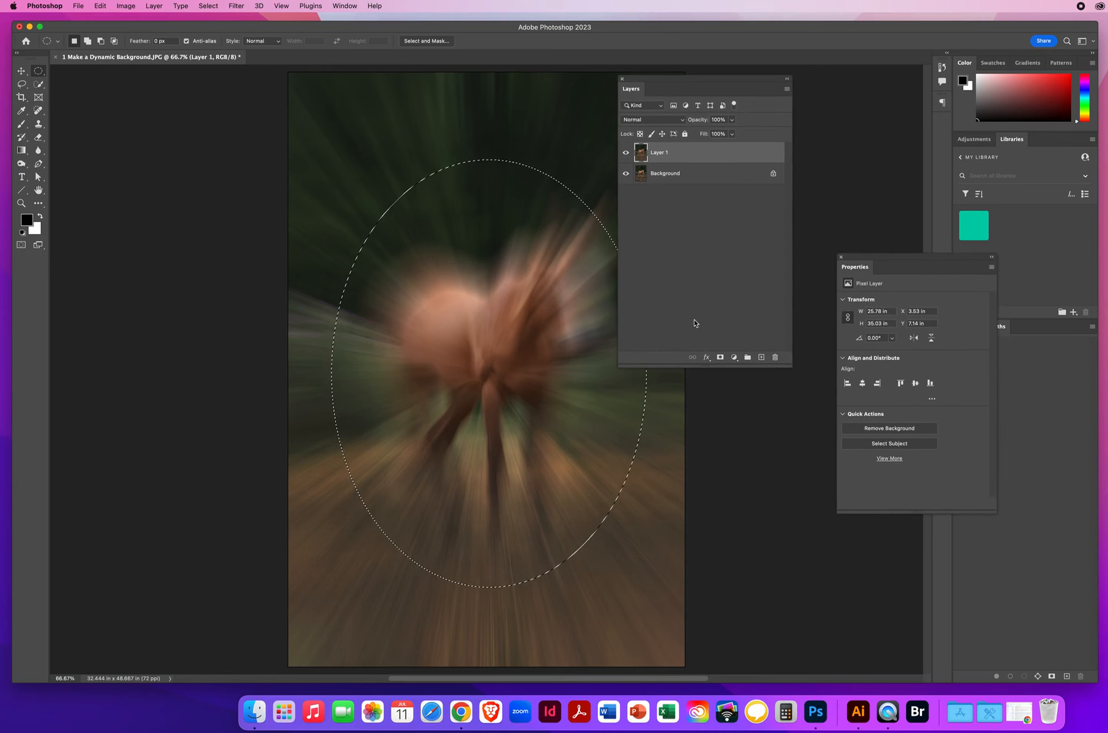
left_click(721, 358)
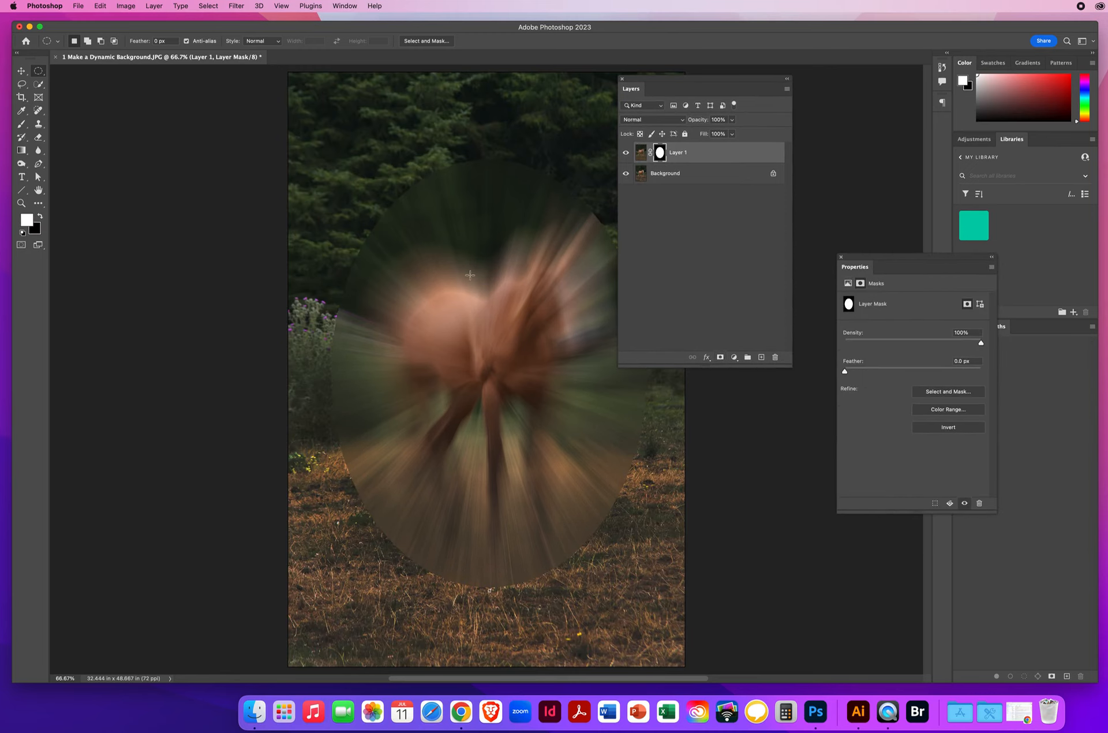
Invert Layer 1's mask and feather it by 253.7 px
left_click_drag(857, 261, 837, 146)
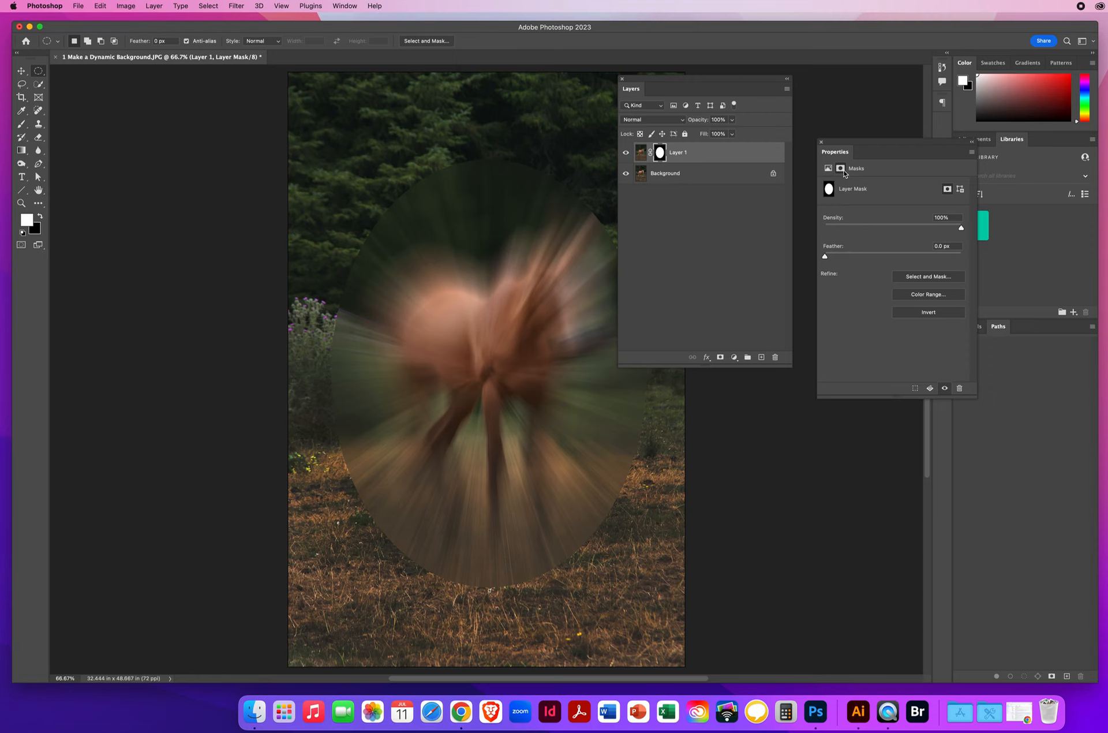
left_click(925, 314)
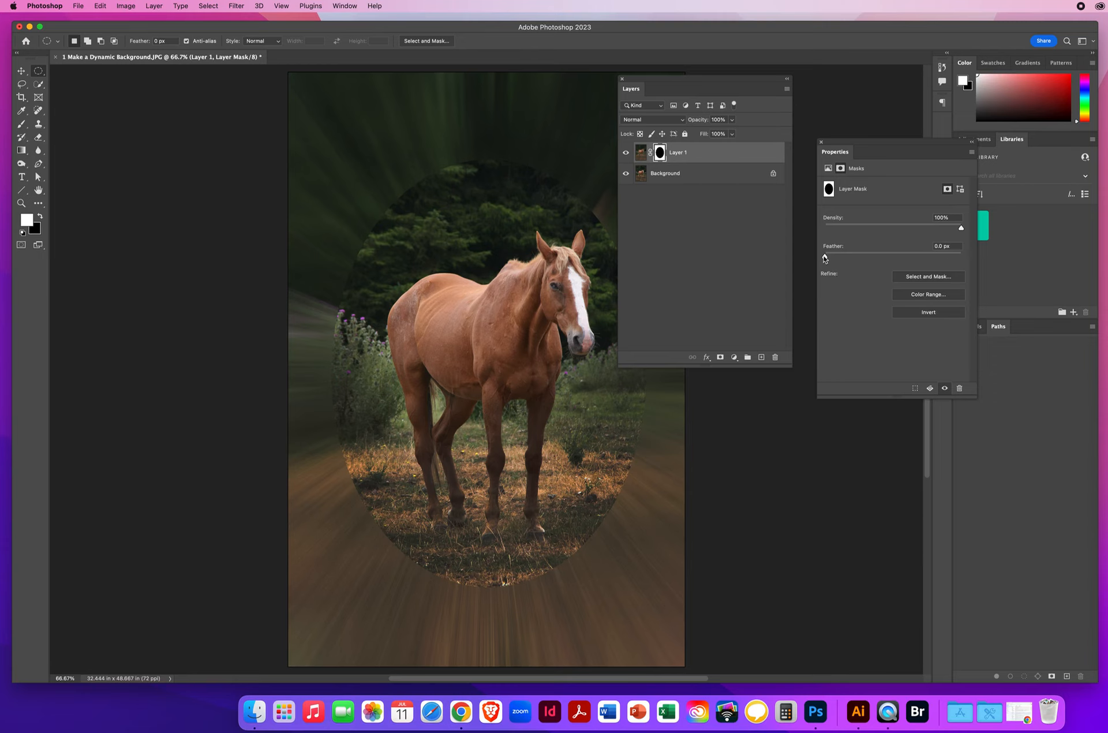
left_click_drag(825, 258, 939, 258)
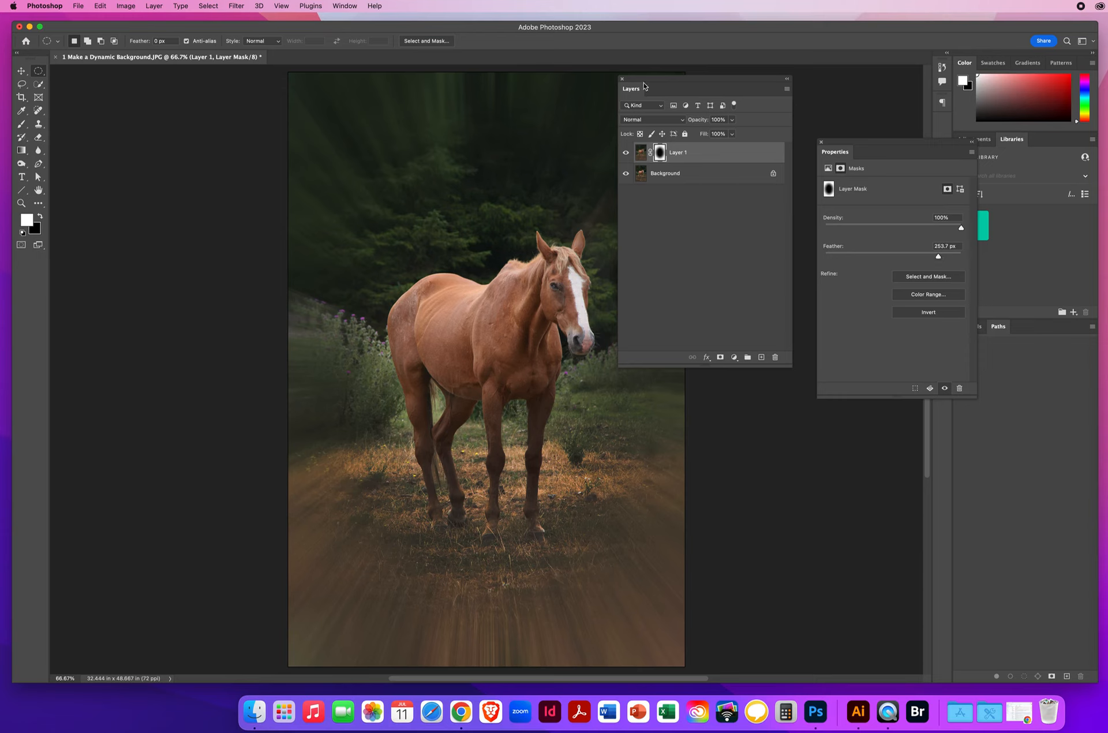
Set Layer 1's blend mode to Screen and duplicate the masked layer twice
left_click_drag(640, 83, 717, 86)
left_click(728, 124)
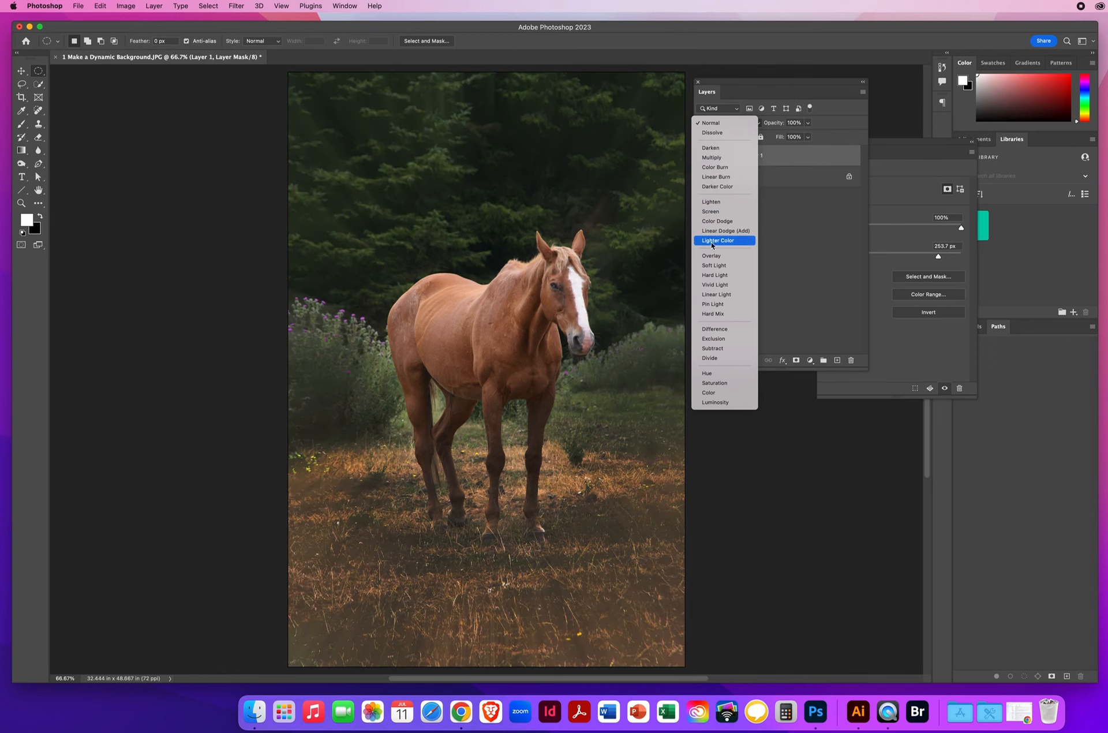
left_click(712, 211)
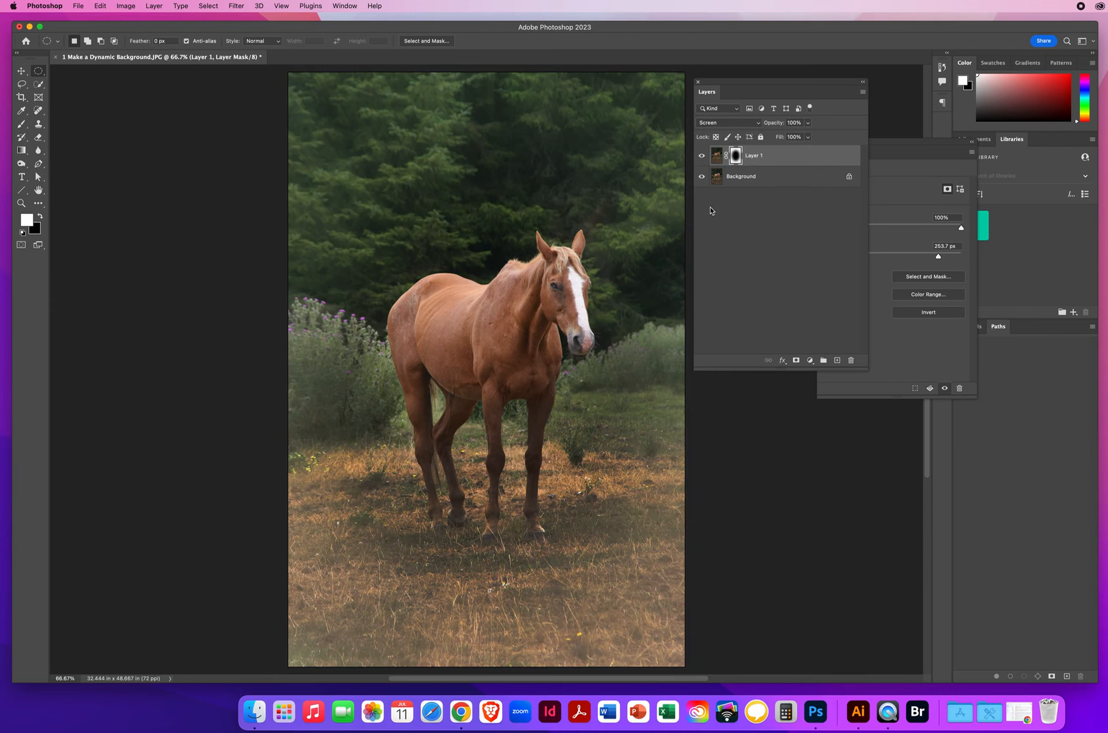
key("super+j")
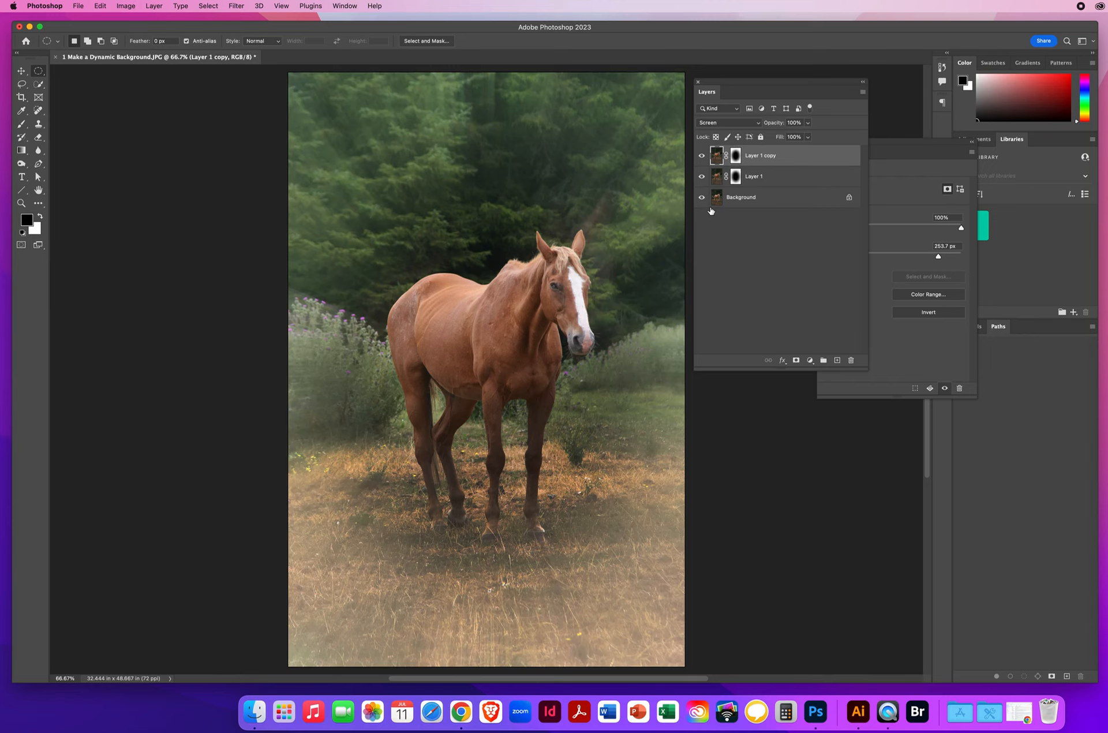
key("super+j")
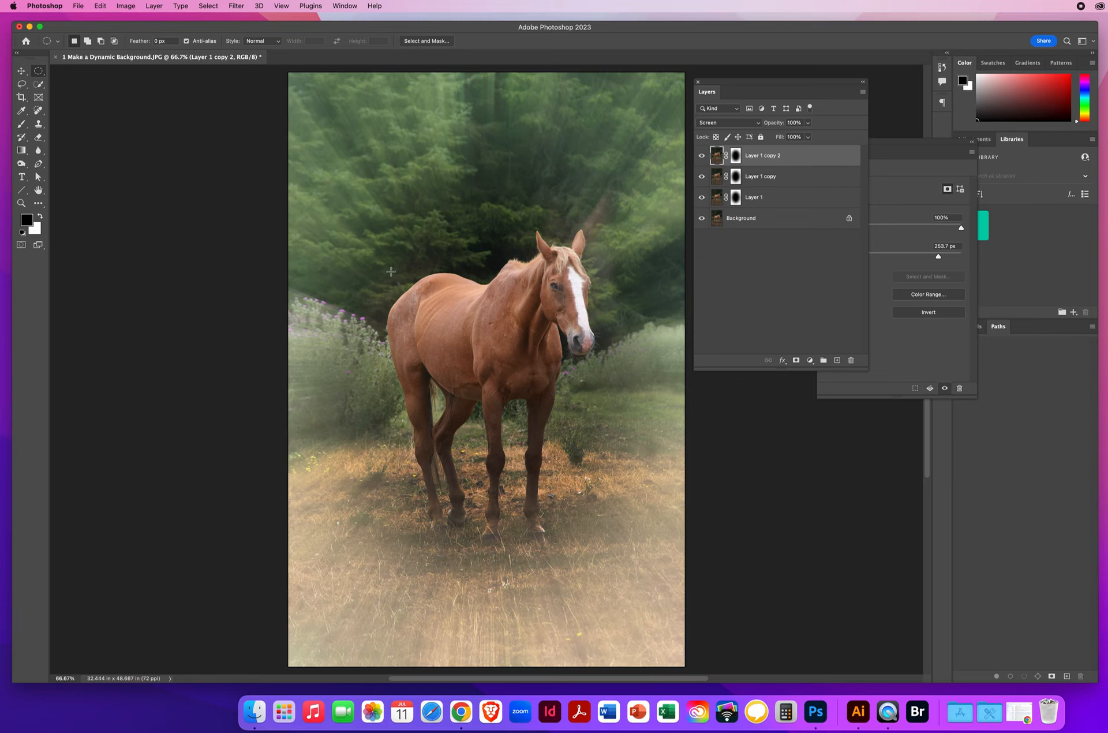
Switch to the Move tool and display the mask properties of Layer 1 copy 2 with the Properties panel brought forward
left_click(20, 71)
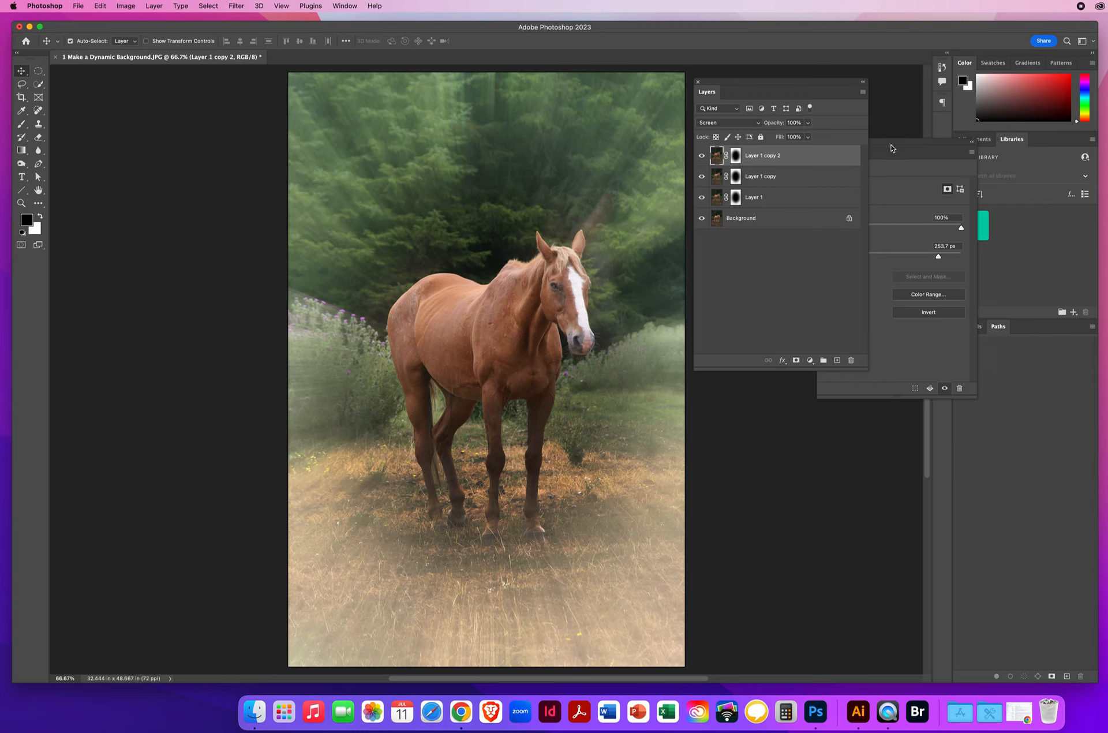
left_click_drag(891, 148, 805, 280)
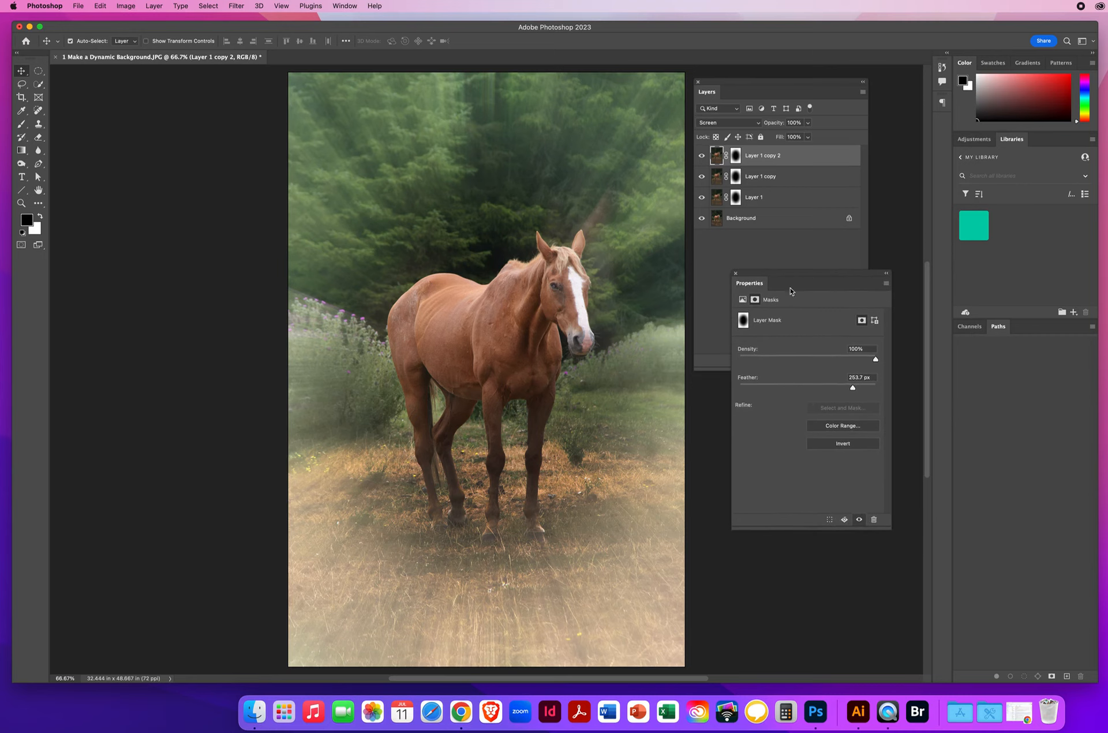
left_click(735, 157)
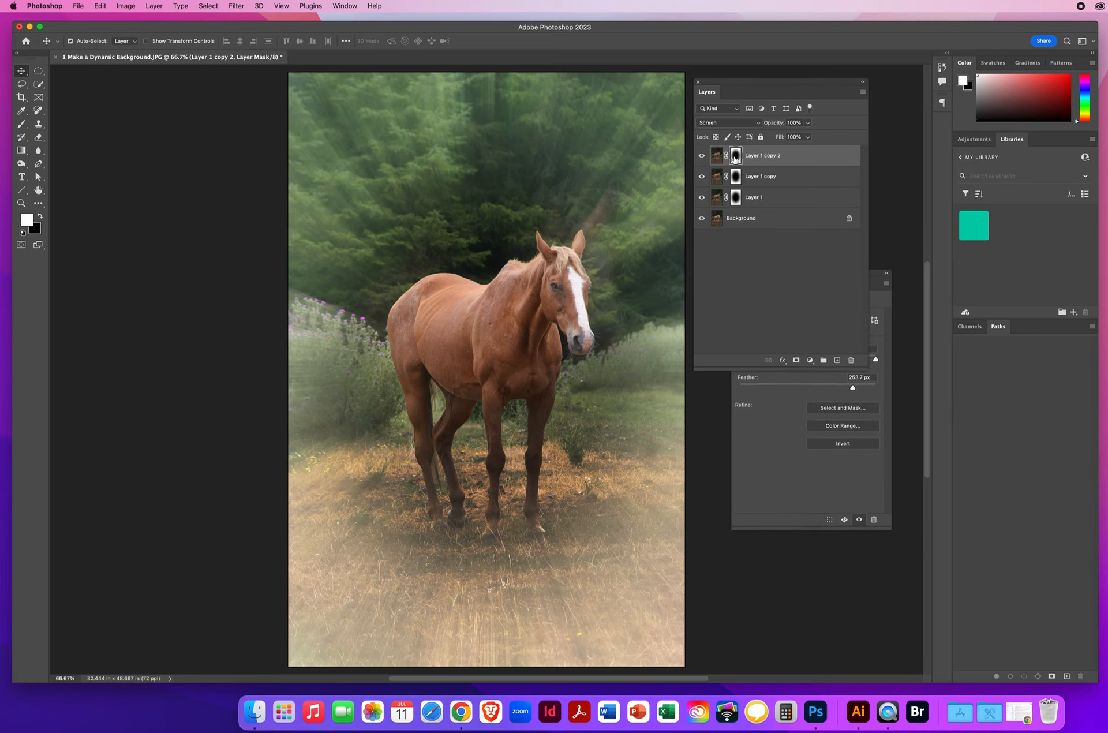
left_click(766, 456)
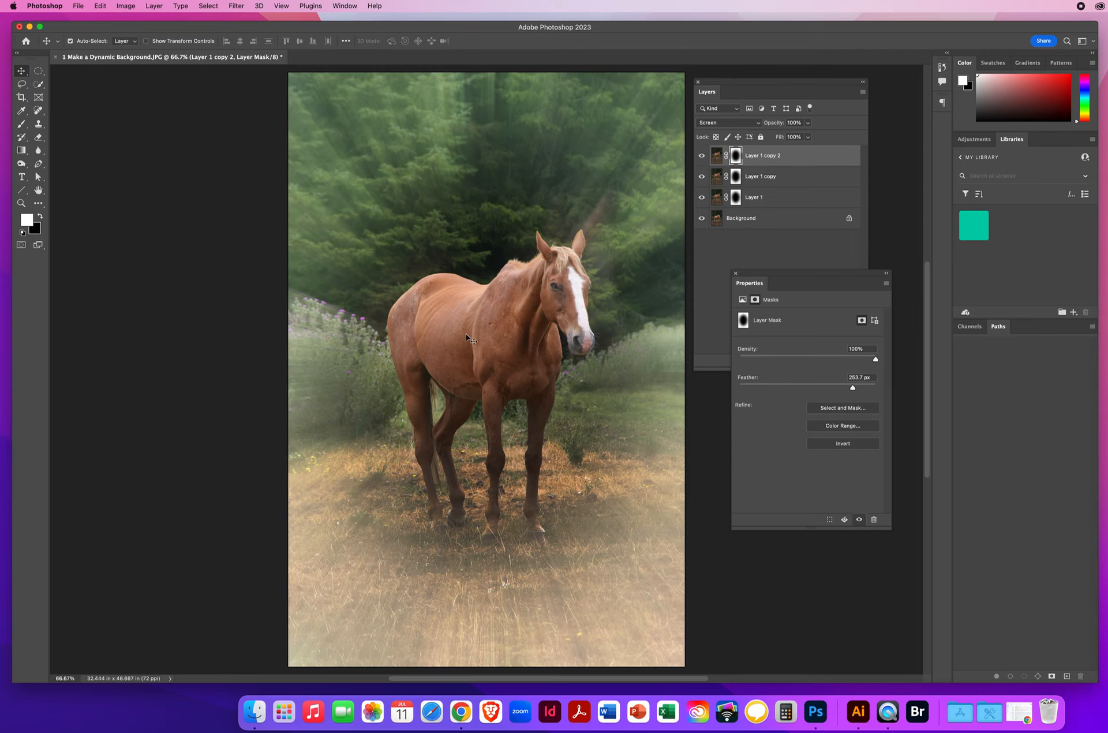
Save a JPEG copy to the Desktop at quality 8, Baseline ("Standard"), naming it with the author's full name followed by RadialBlur
left_click(77, 6)
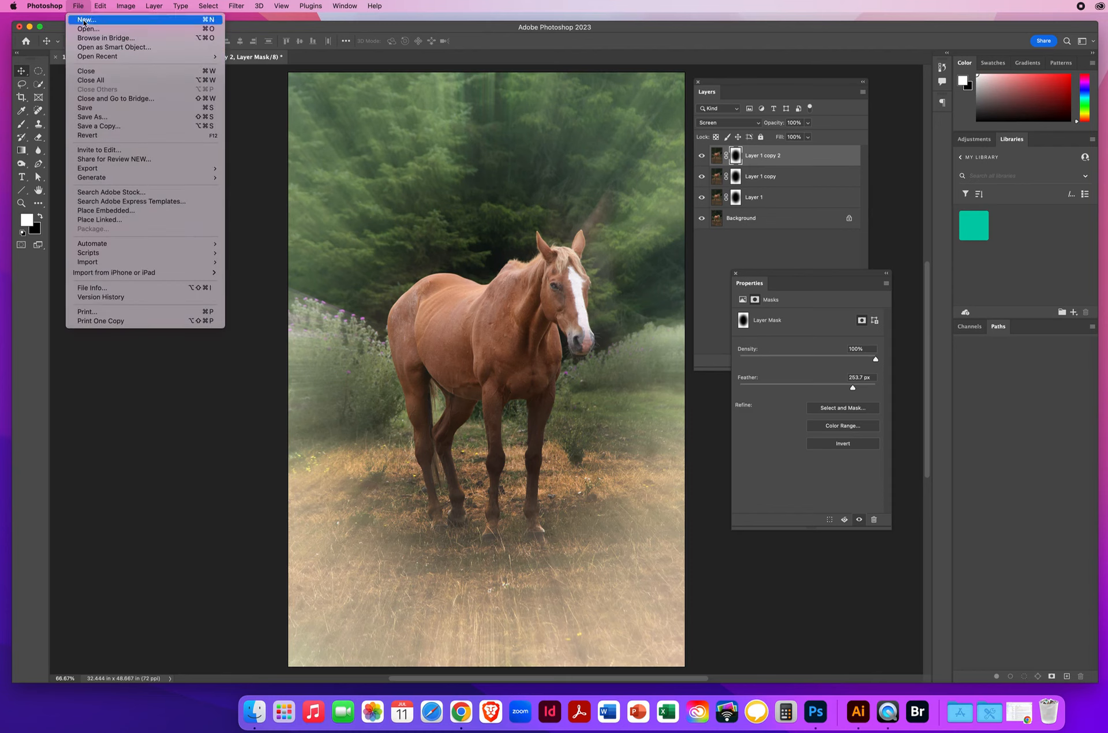
left_click(92, 126)
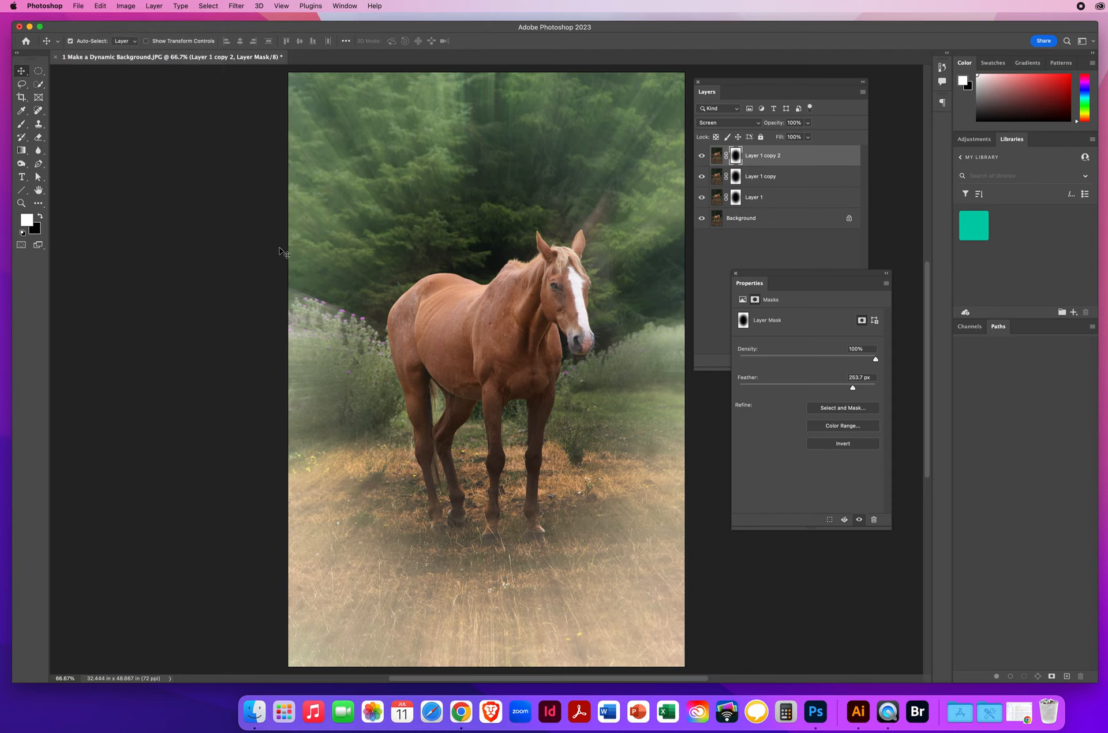
type("NielsenChris")
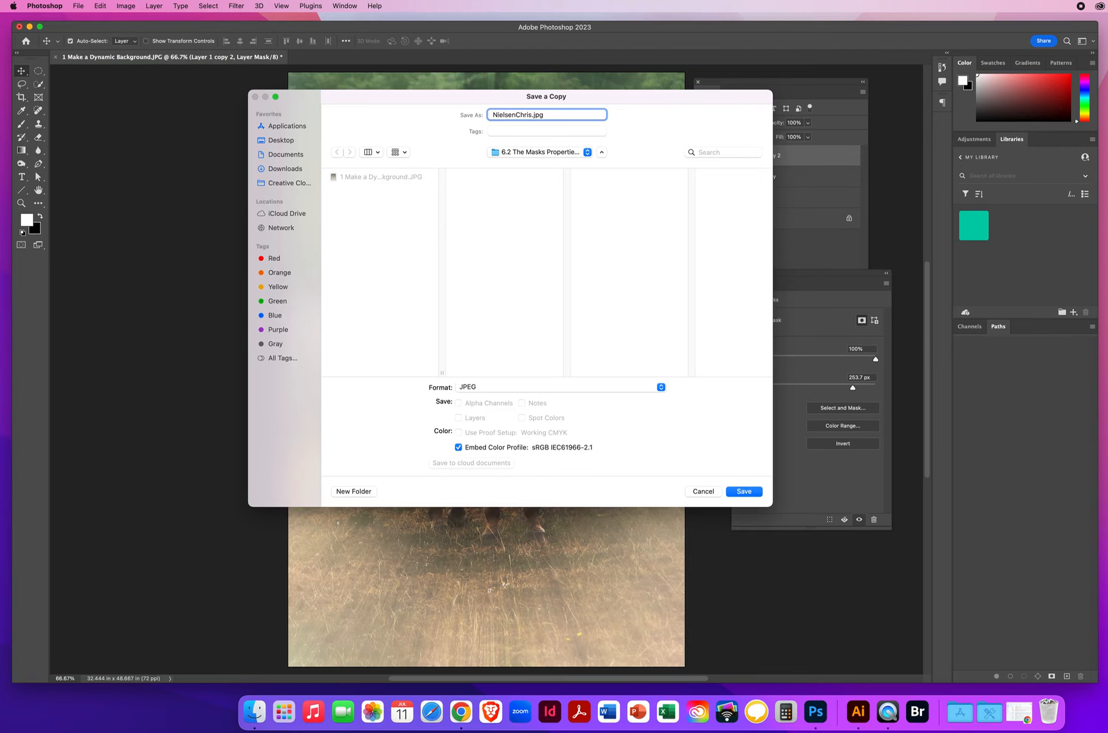
type("RadialBlur")
left_click(281, 140)
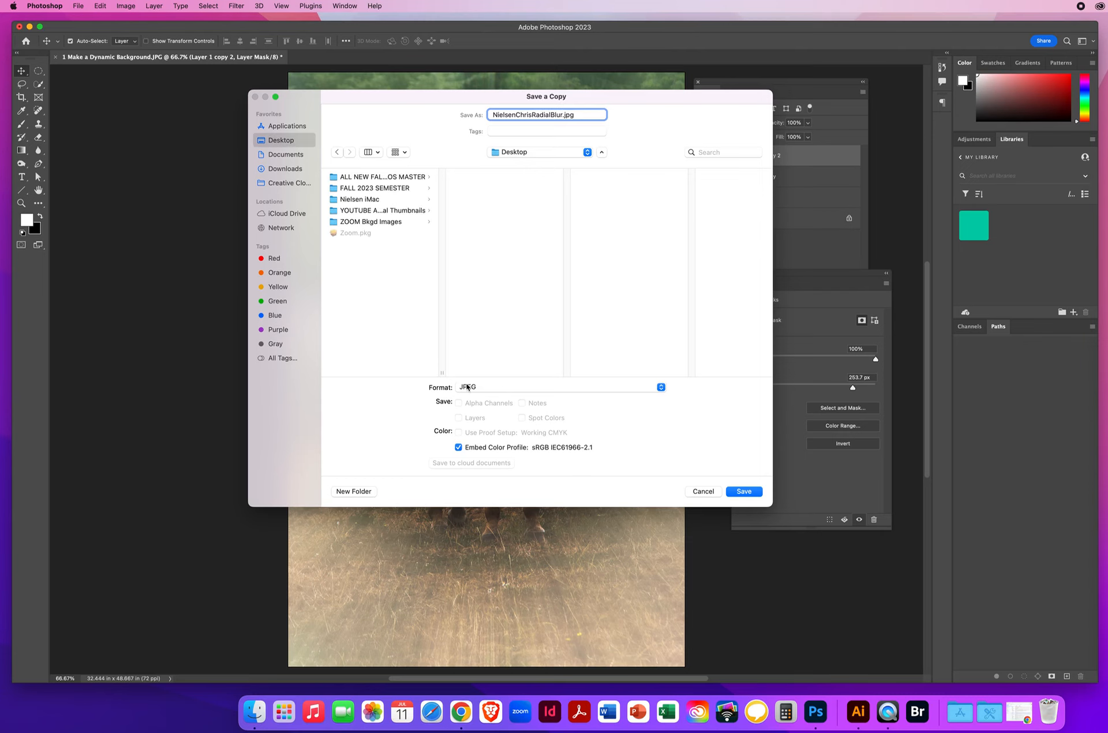
left_click(742, 492)
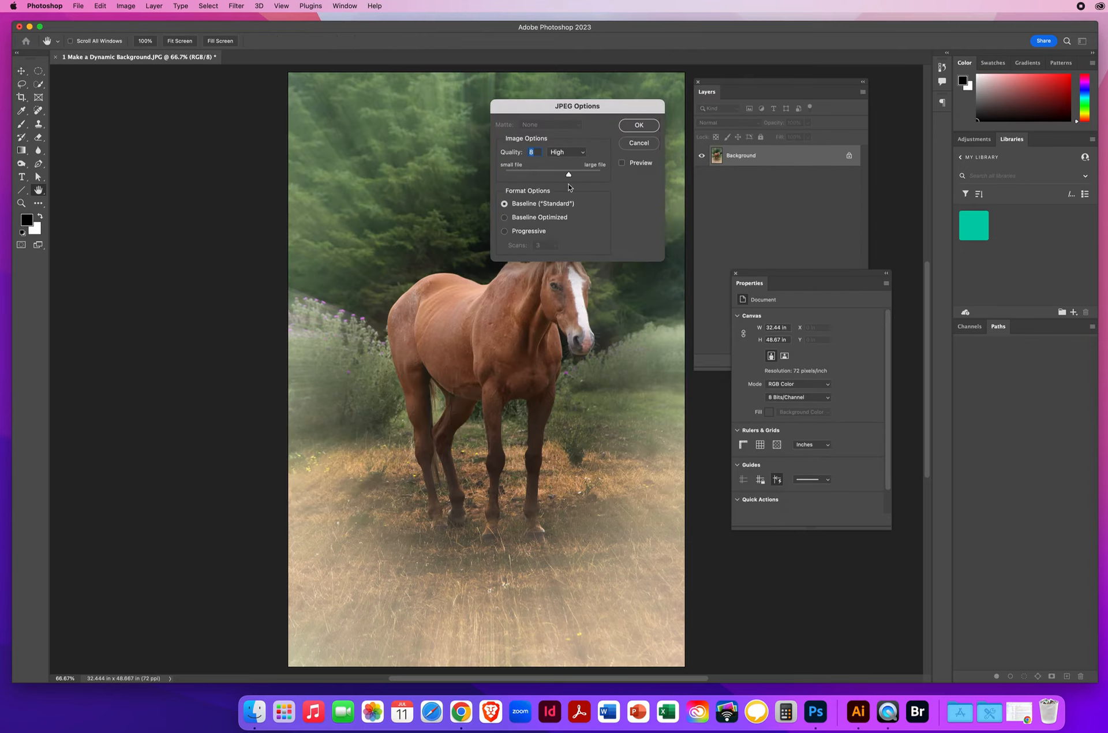
left_click(635, 126)
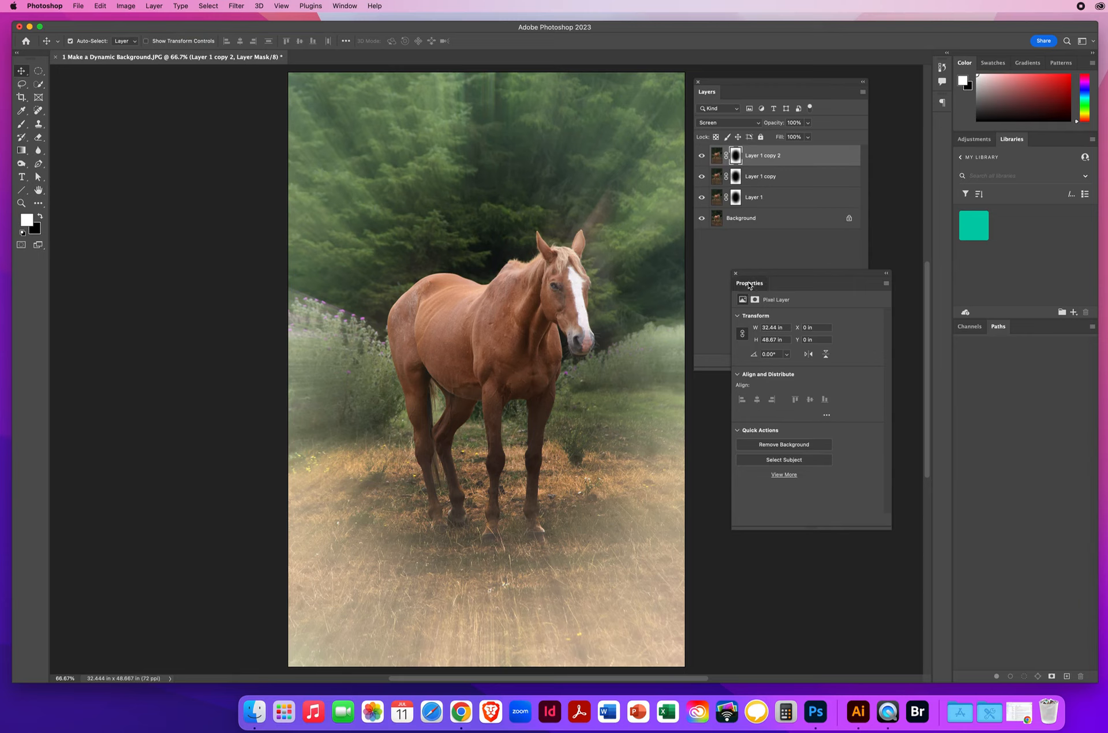
Dock the Properties panel in the Adjustments and Libraries group and place it first
left_click_drag(749, 285, 974, 144)
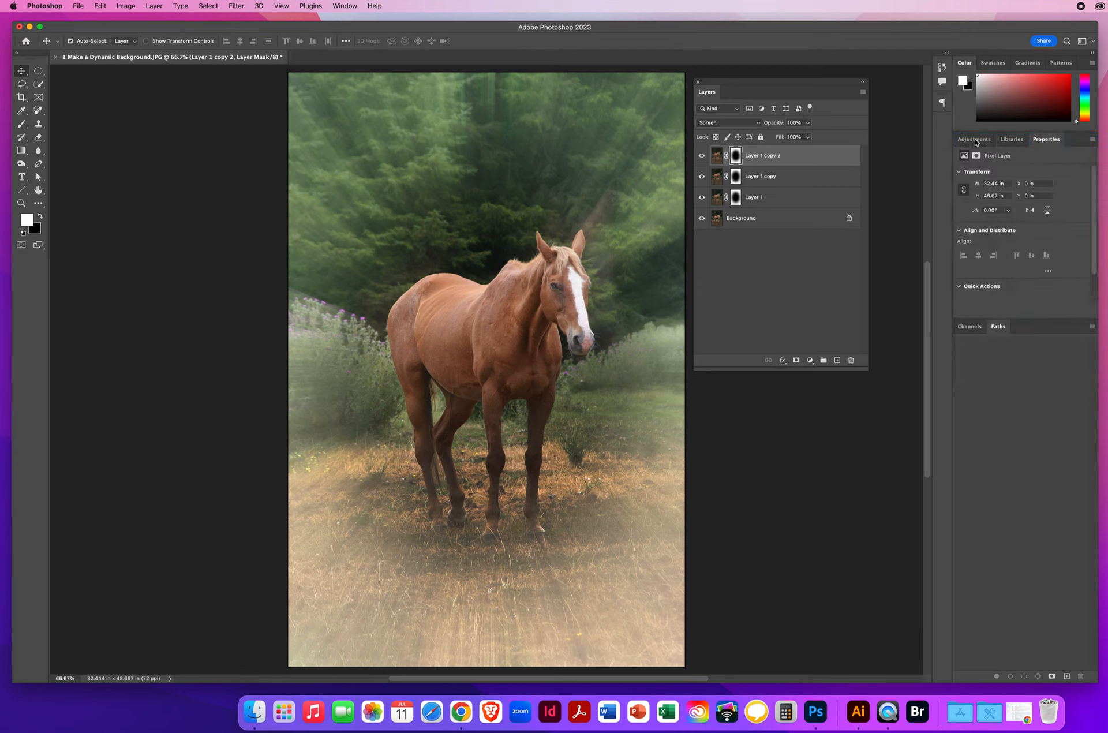
left_click_drag(1046, 140, 972, 144)
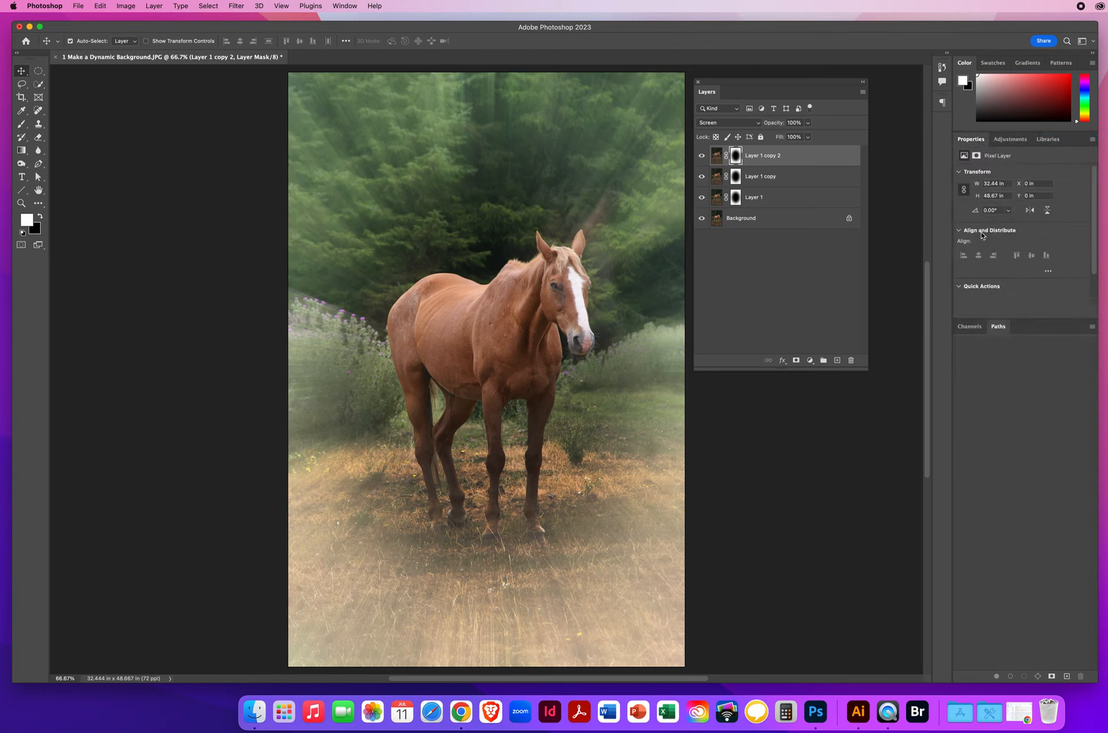